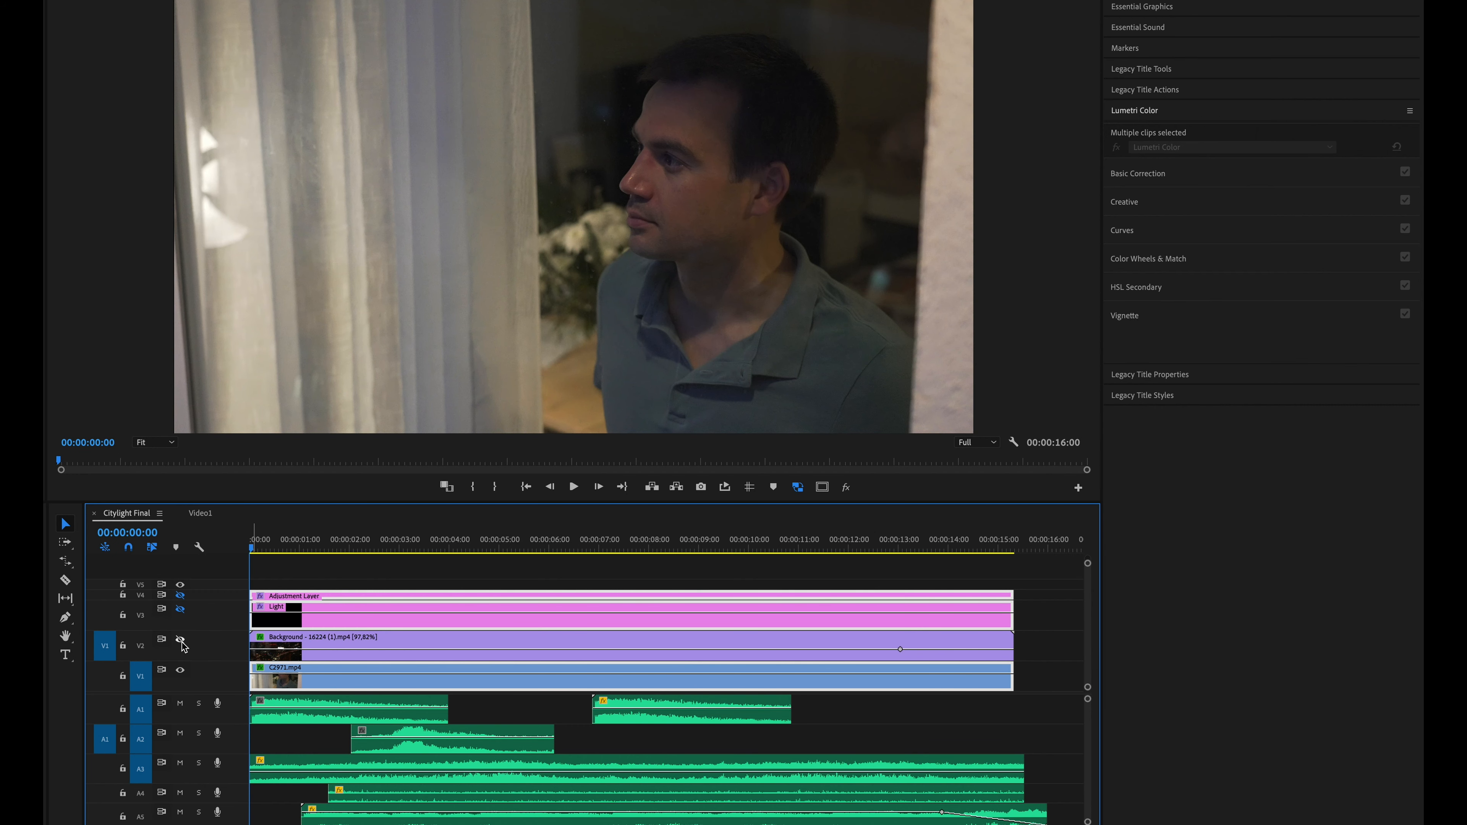
Turn on the background, Light and adjustment layer tracks in the Citylight Final sequence and play the composite
click(181, 640)
click(180, 595)
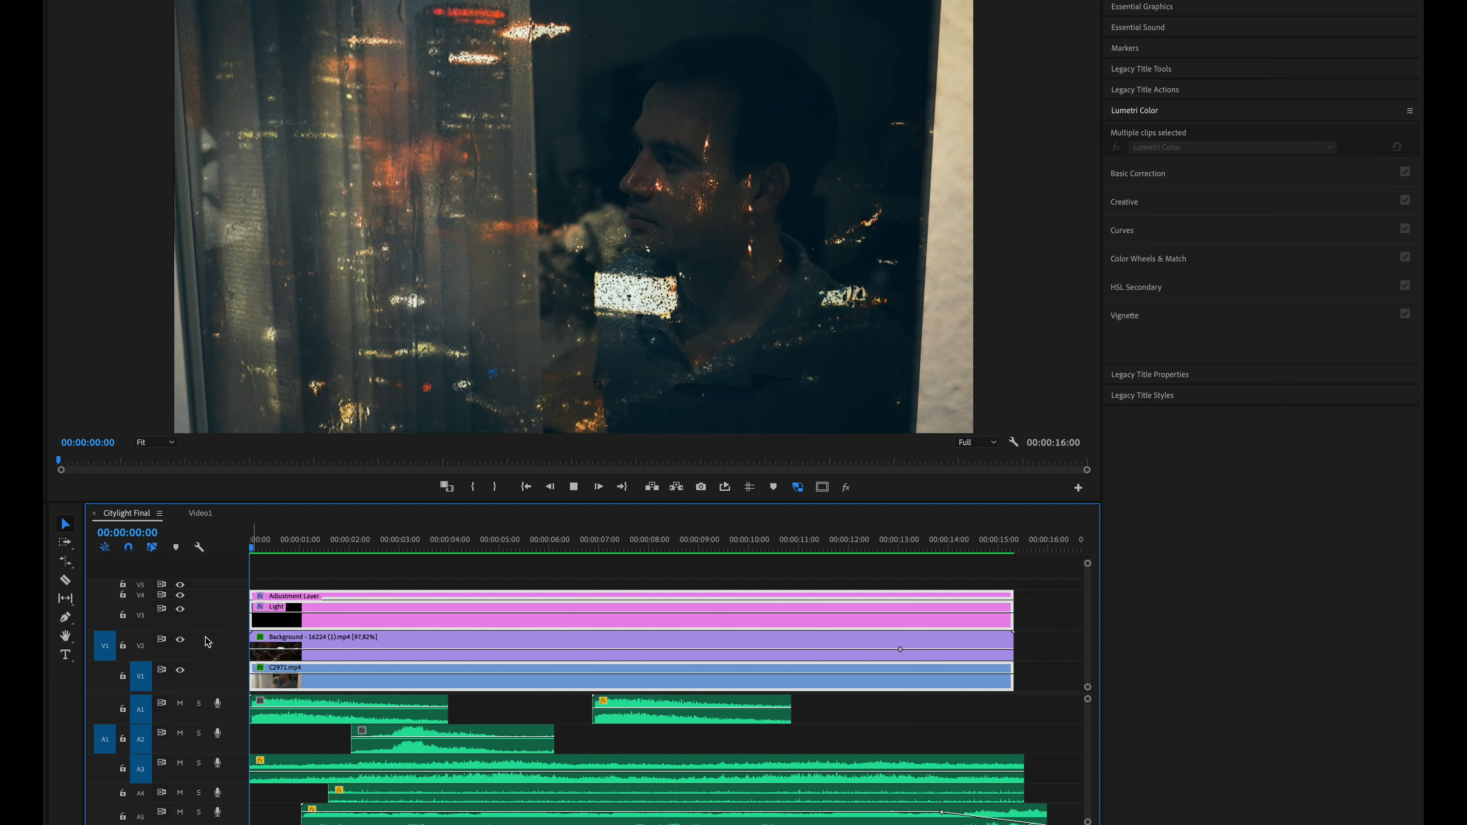
key(space)
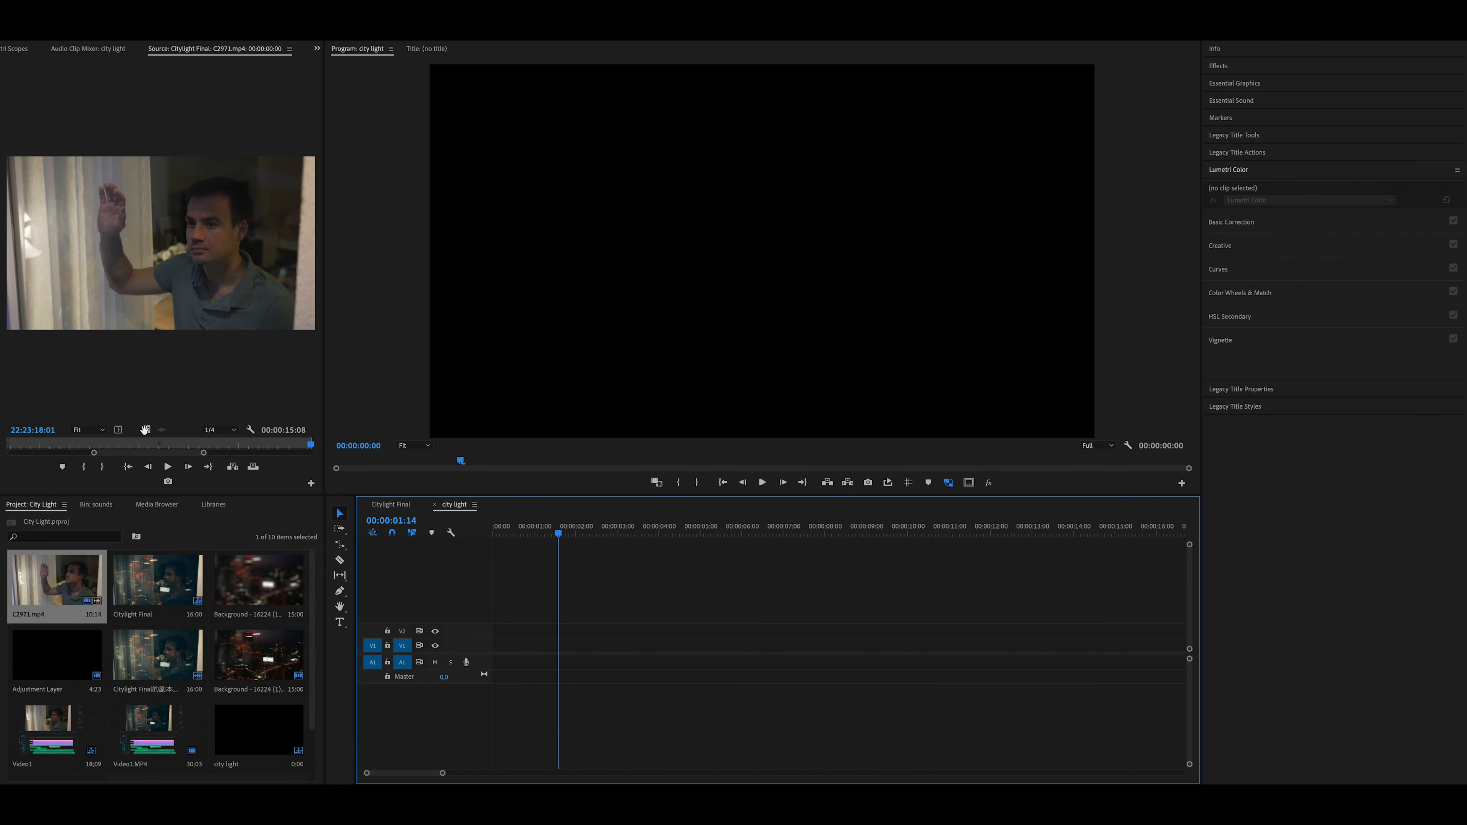
Place only the video of C2971.mp4 on V1 of the city light sequence and the Background - 16224 clip above it on V2
drag(145, 430, 534, 642)
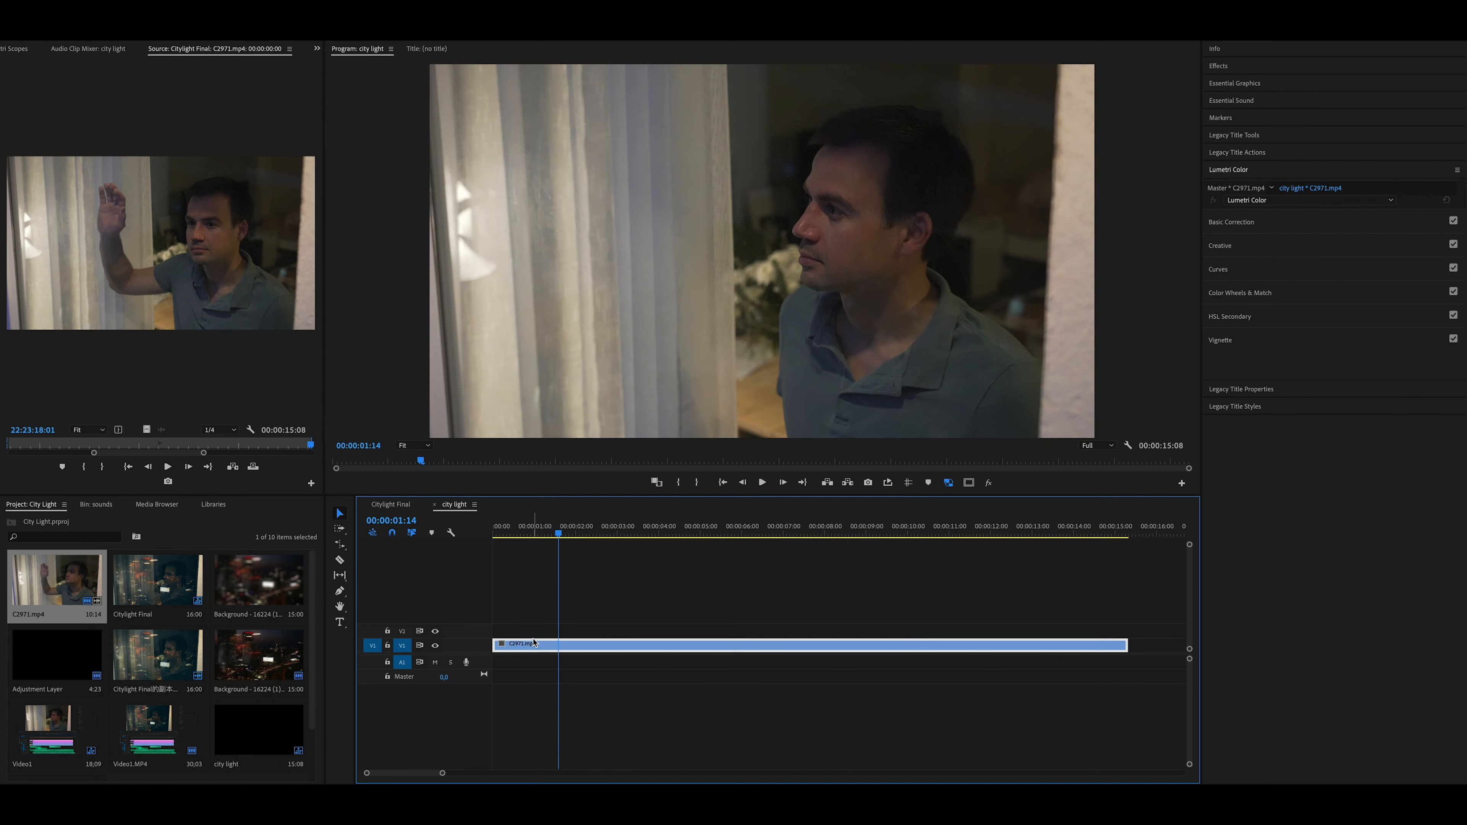
double_click(286, 670)
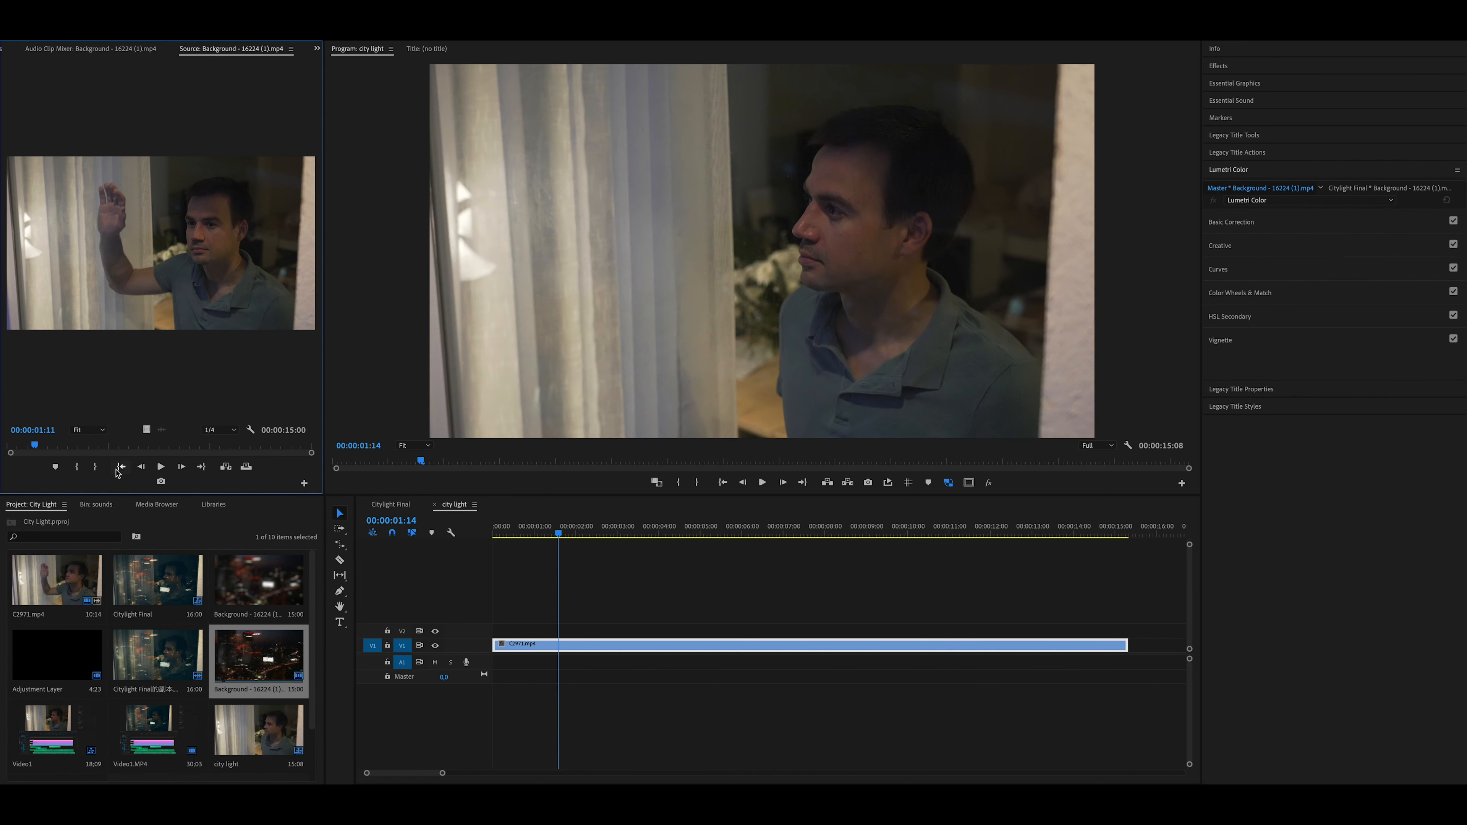
drag(259, 656, 485, 635)
click(540, 635)
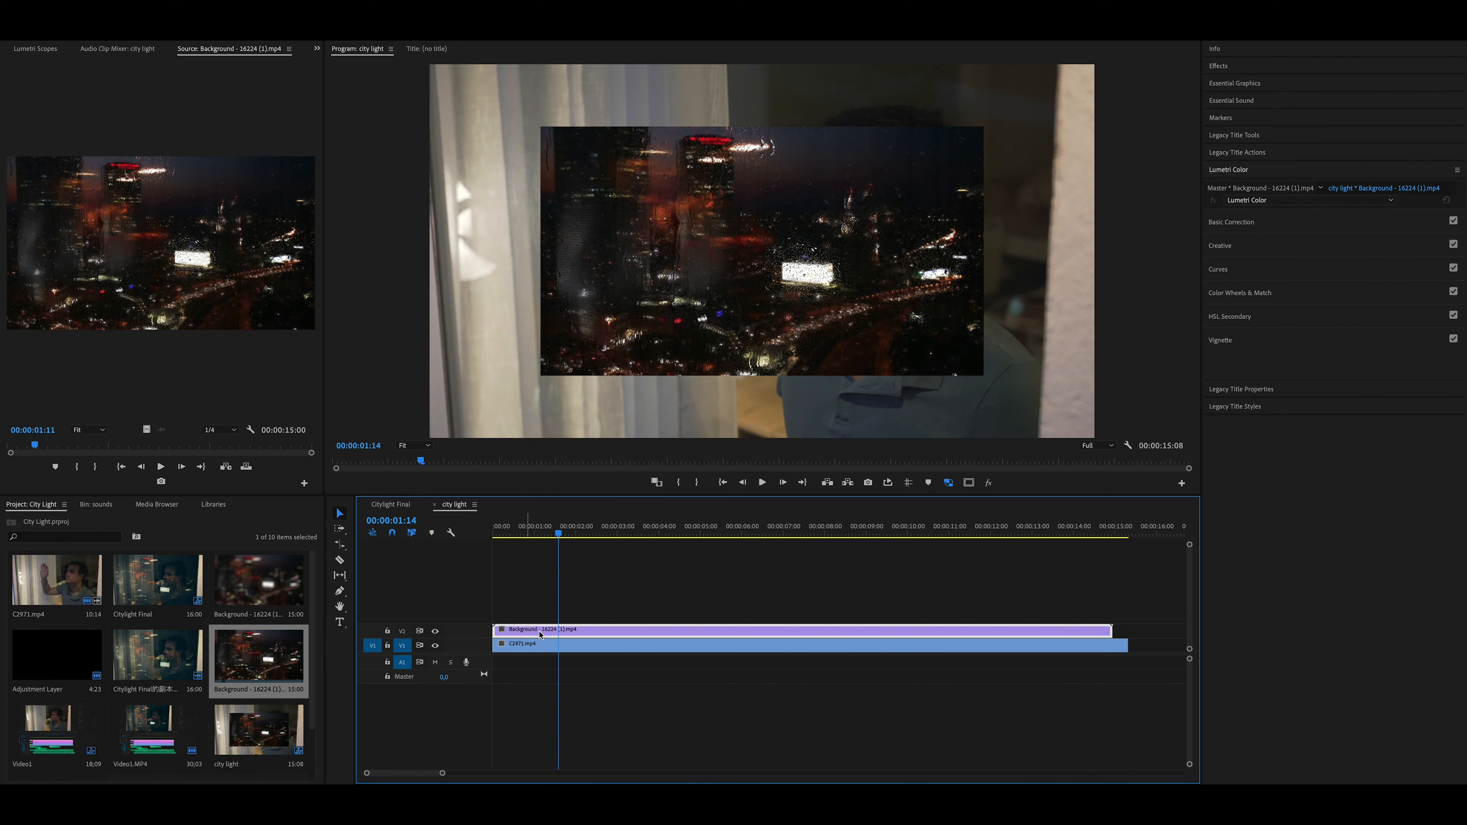
Scale the background clip to 150 so it fills the frame and lower its opacity to 41%
click(317, 51)
click(344, 67)
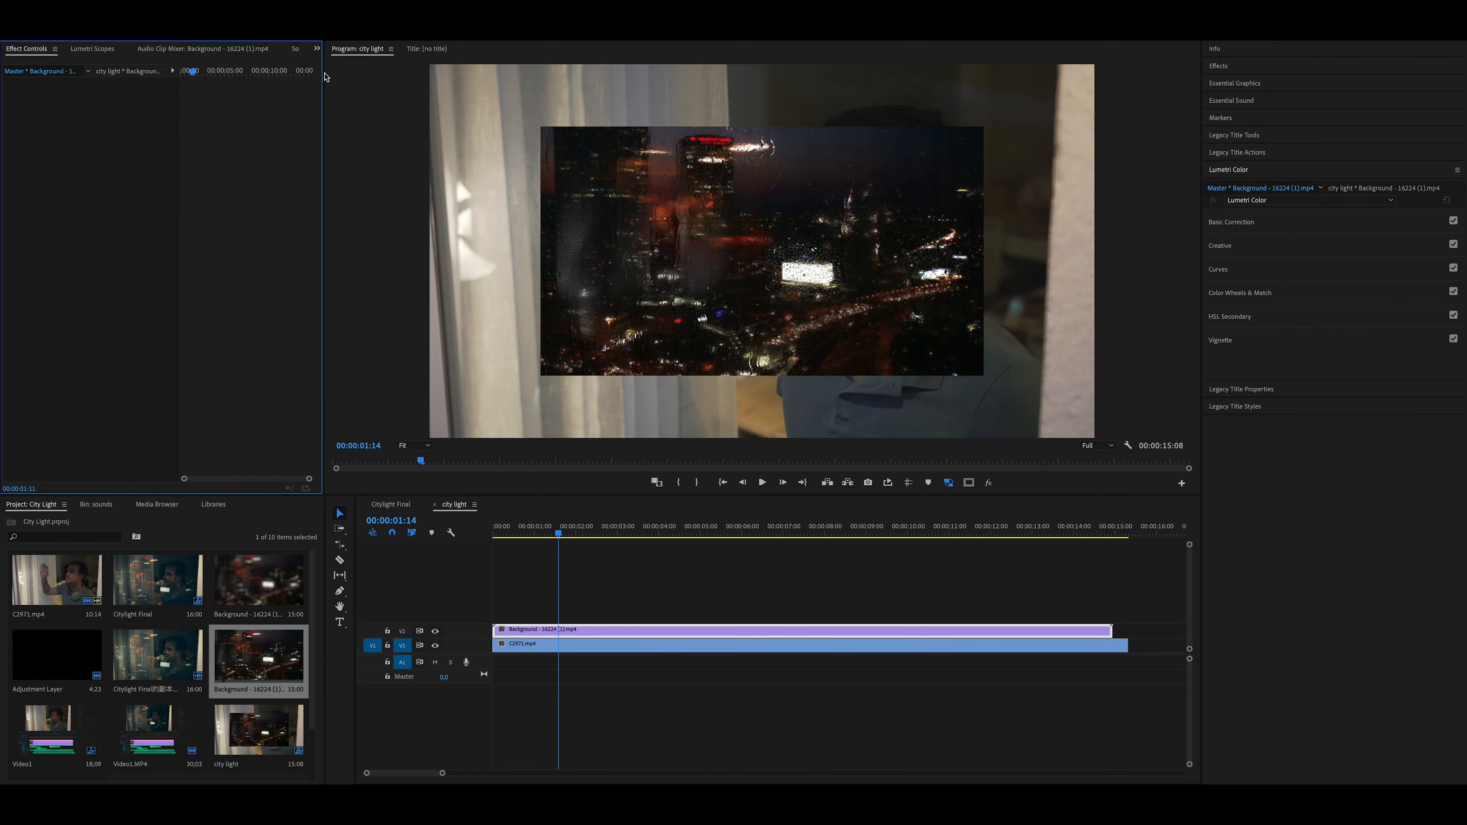
click(147, 76)
drag(100, 124, 129, 124)
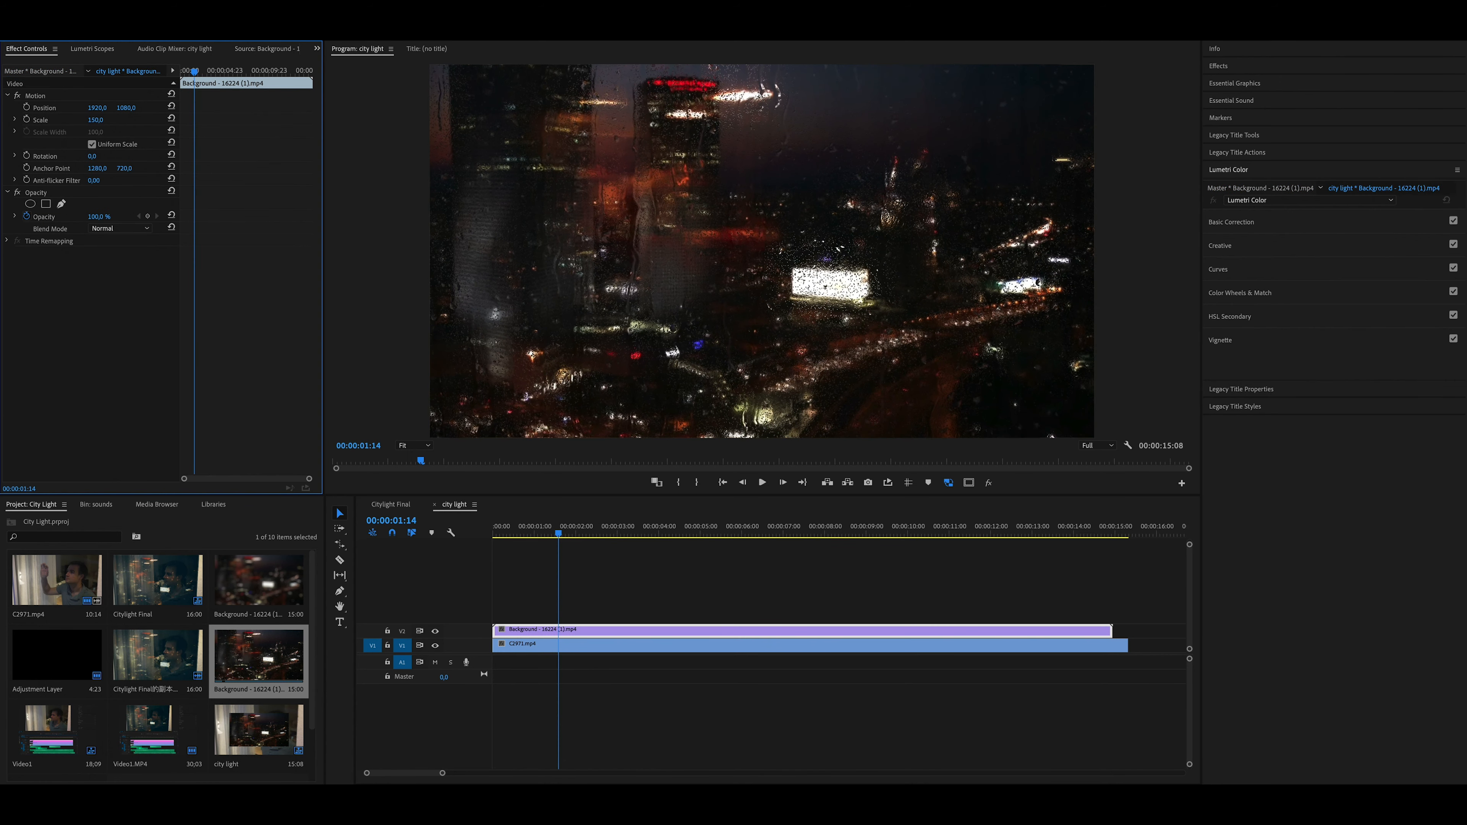
drag(99, 217, 69, 216)
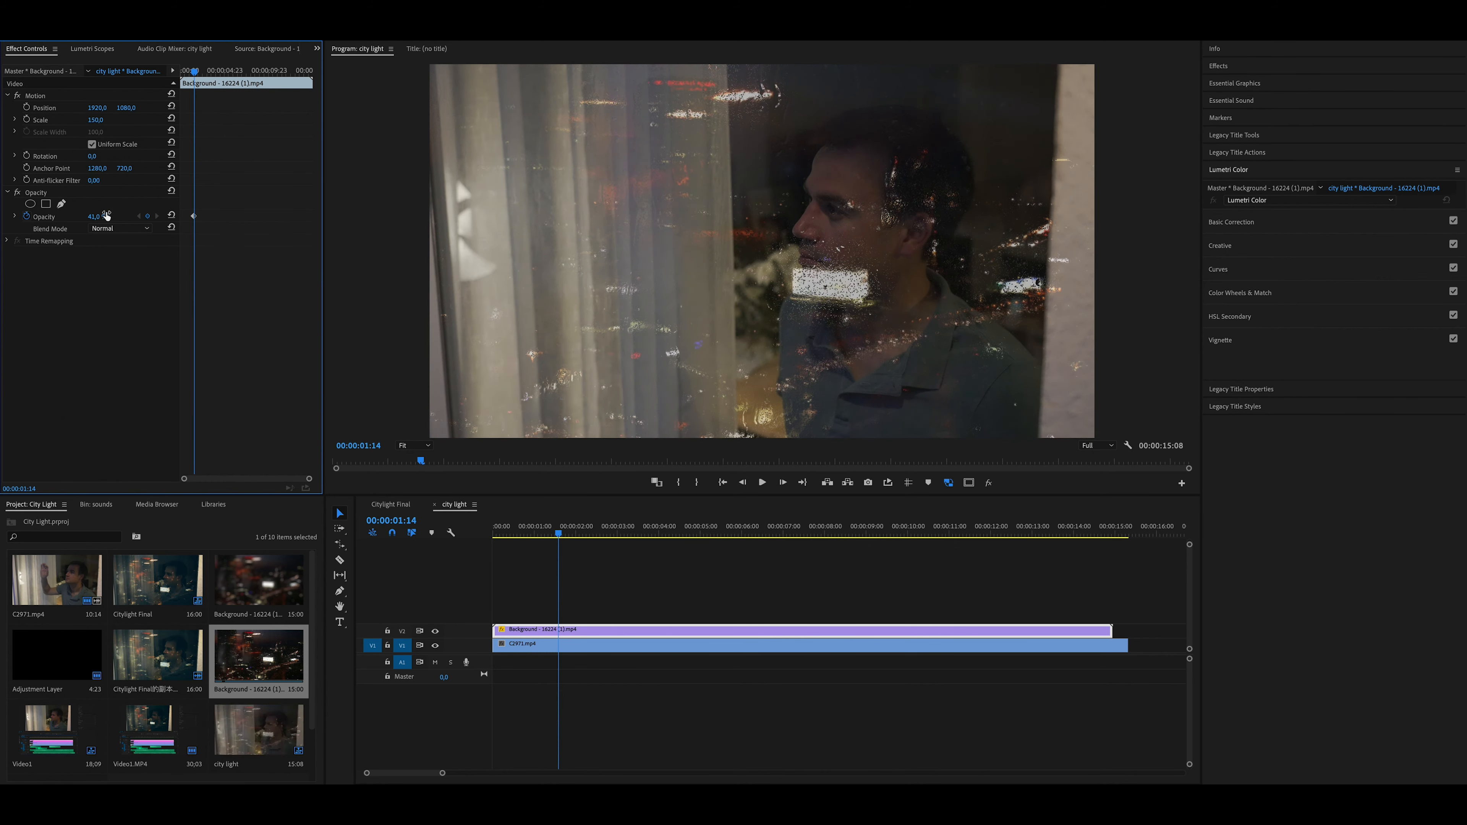
Apply Corner Pin to the background clip and set the horizontal corners to 2421 upper right, 92 lower left and 2338 lower right
click(1219, 65)
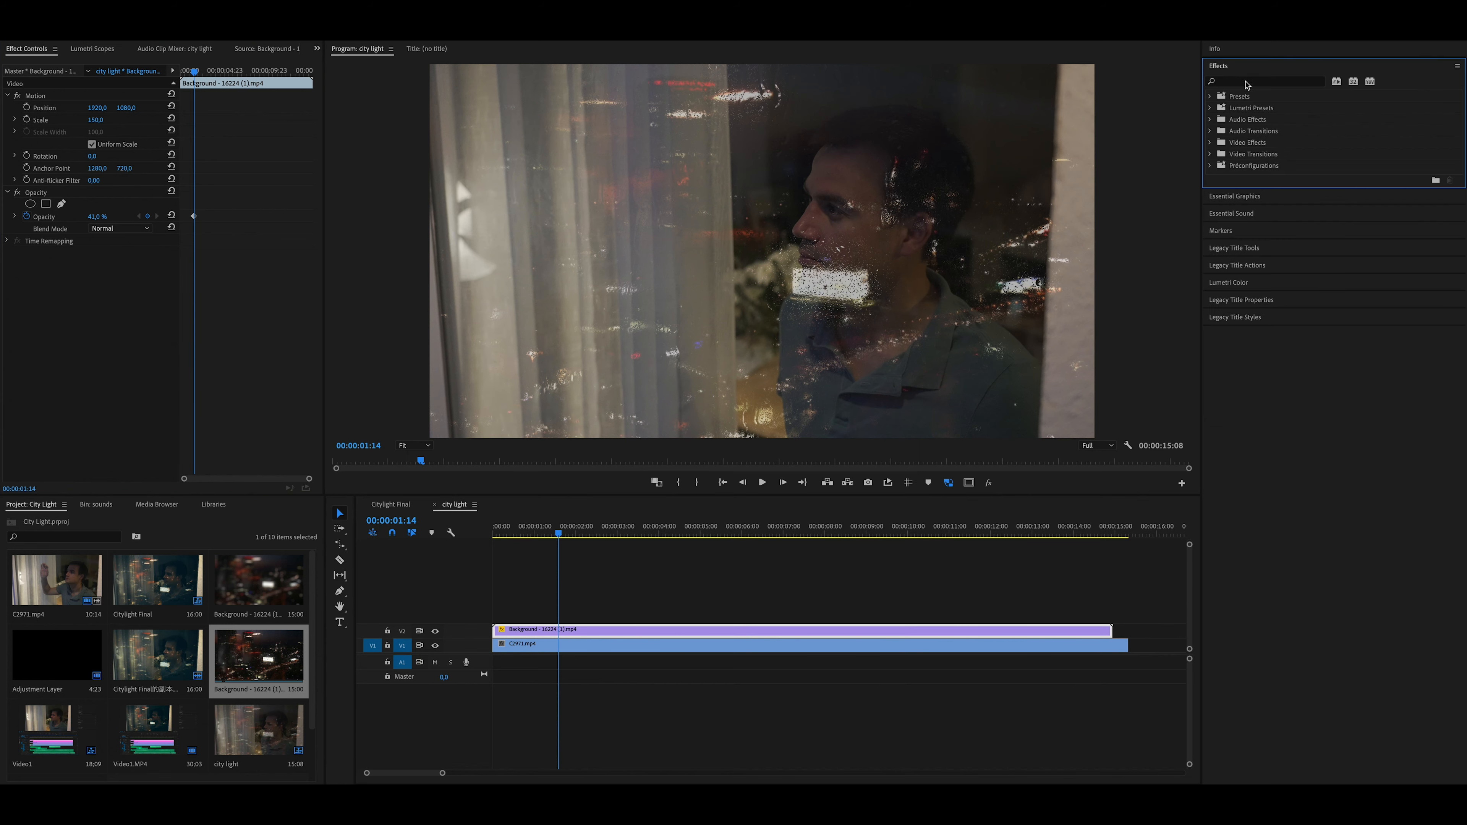
click(1250, 81)
text(corn)
drag(1256, 165, 1, 313)
drag(100, 294, 19, 293)
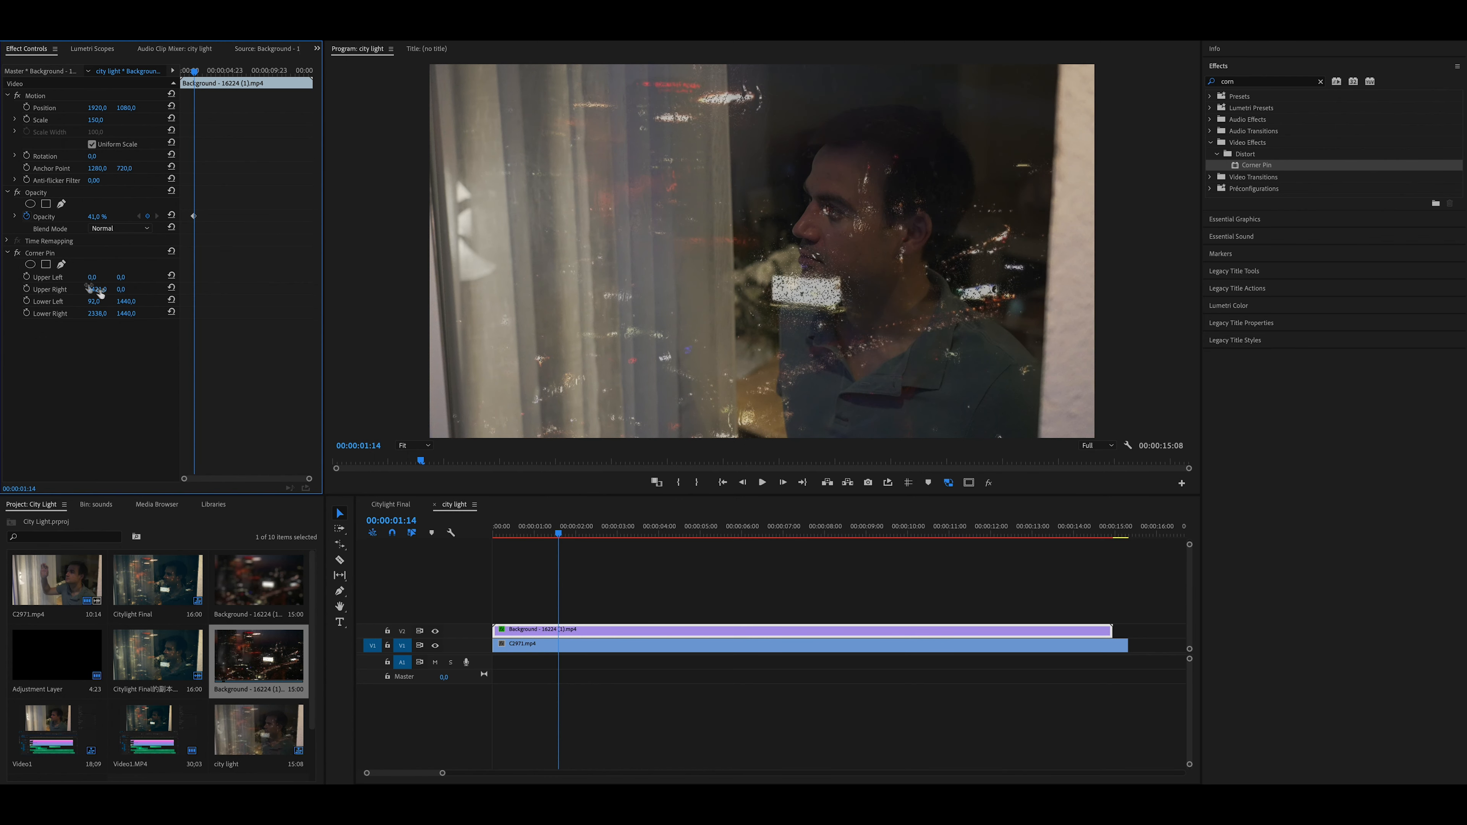
Change the background clip's blend mode to Hard Light and scrub to 00:00:09:08 to check the raised hand
click(608, 632)
mouse_move(97, 218)
mouse_down()
mouse_move(136, 218)
mouse_move(107, 218)
mouse_up()
click(132, 229)
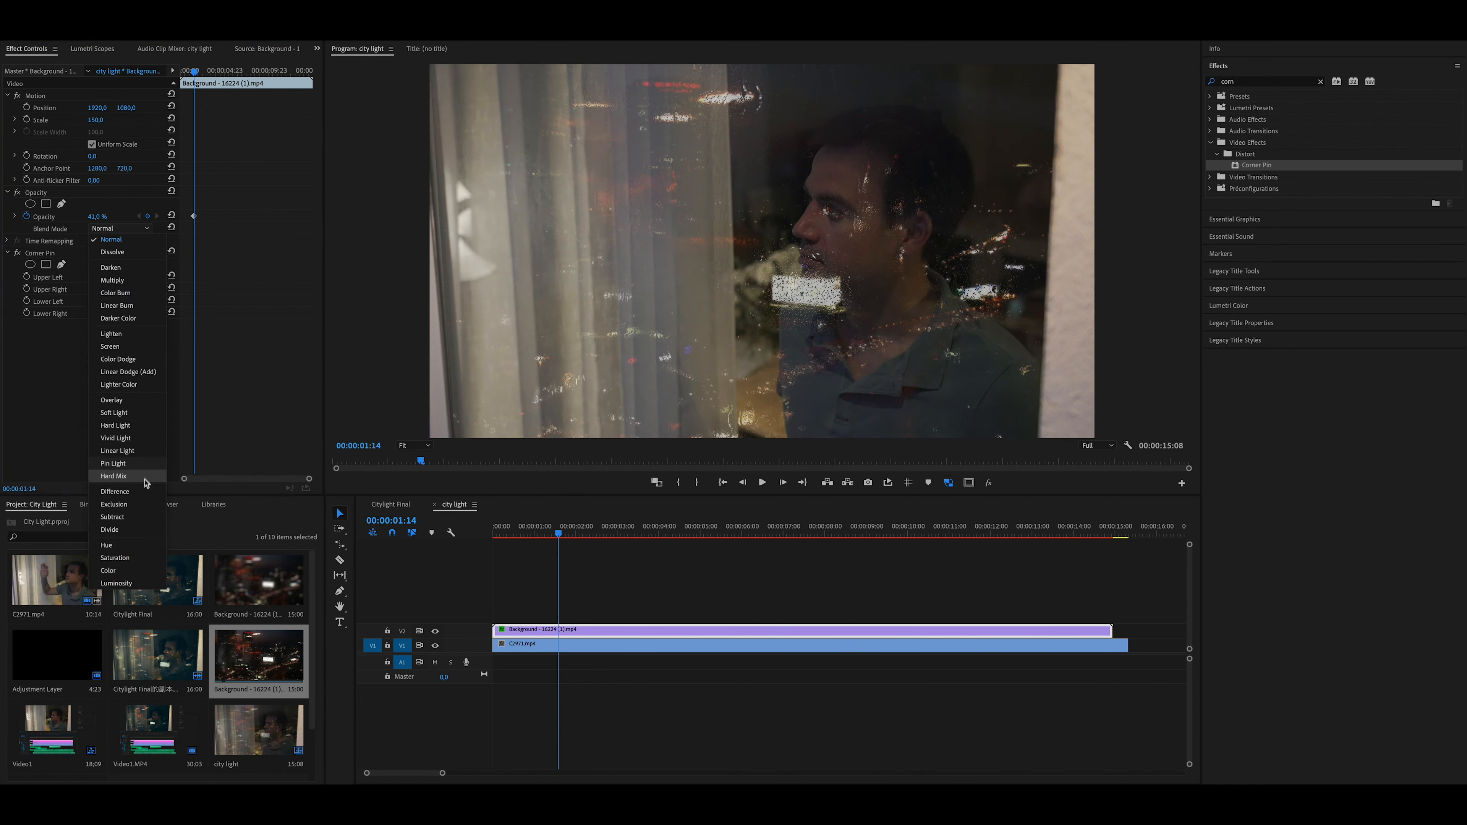
click(115, 425)
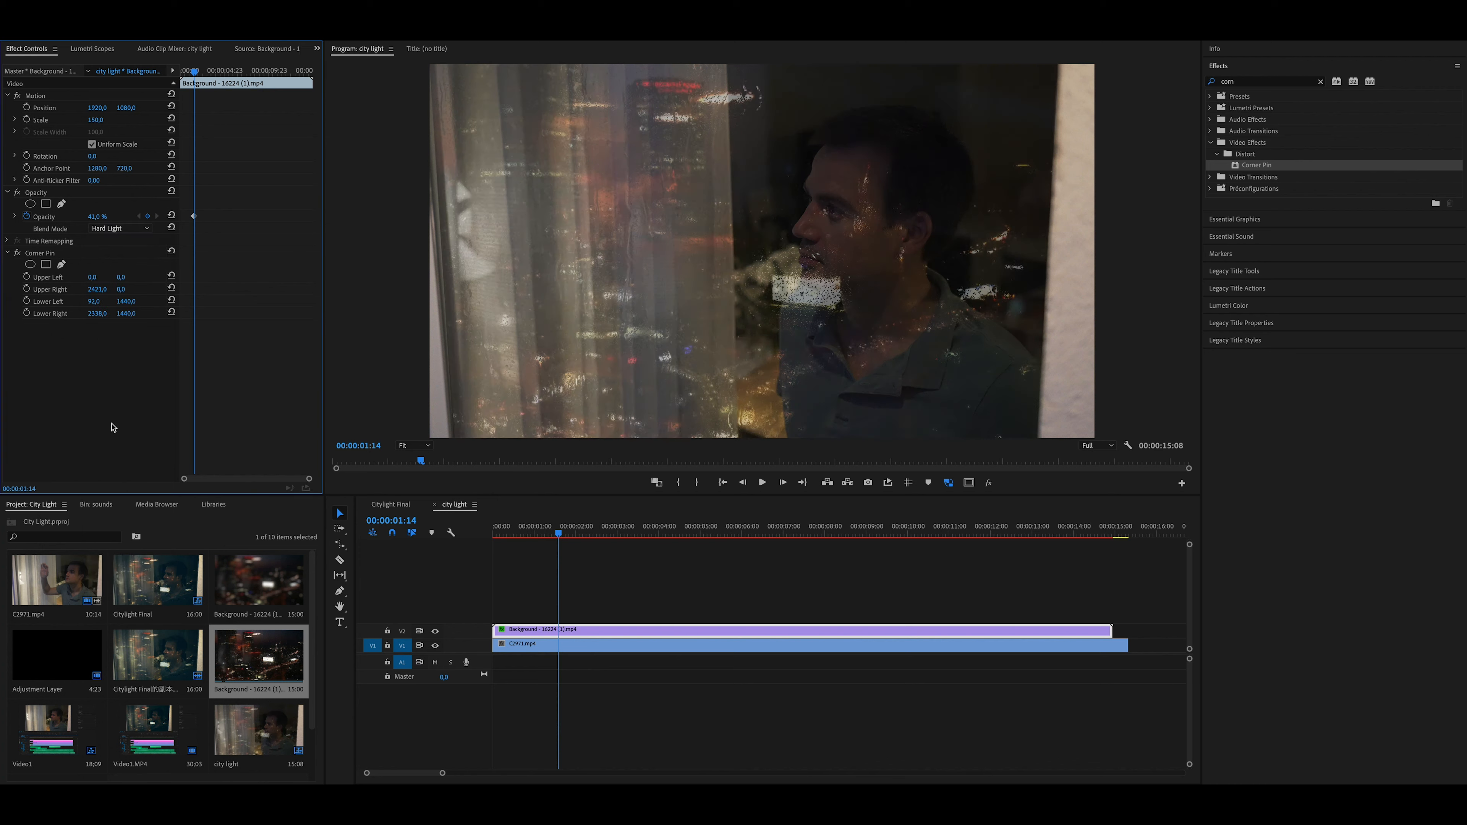
click(560, 533)
drag(538, 536, 879, 546)
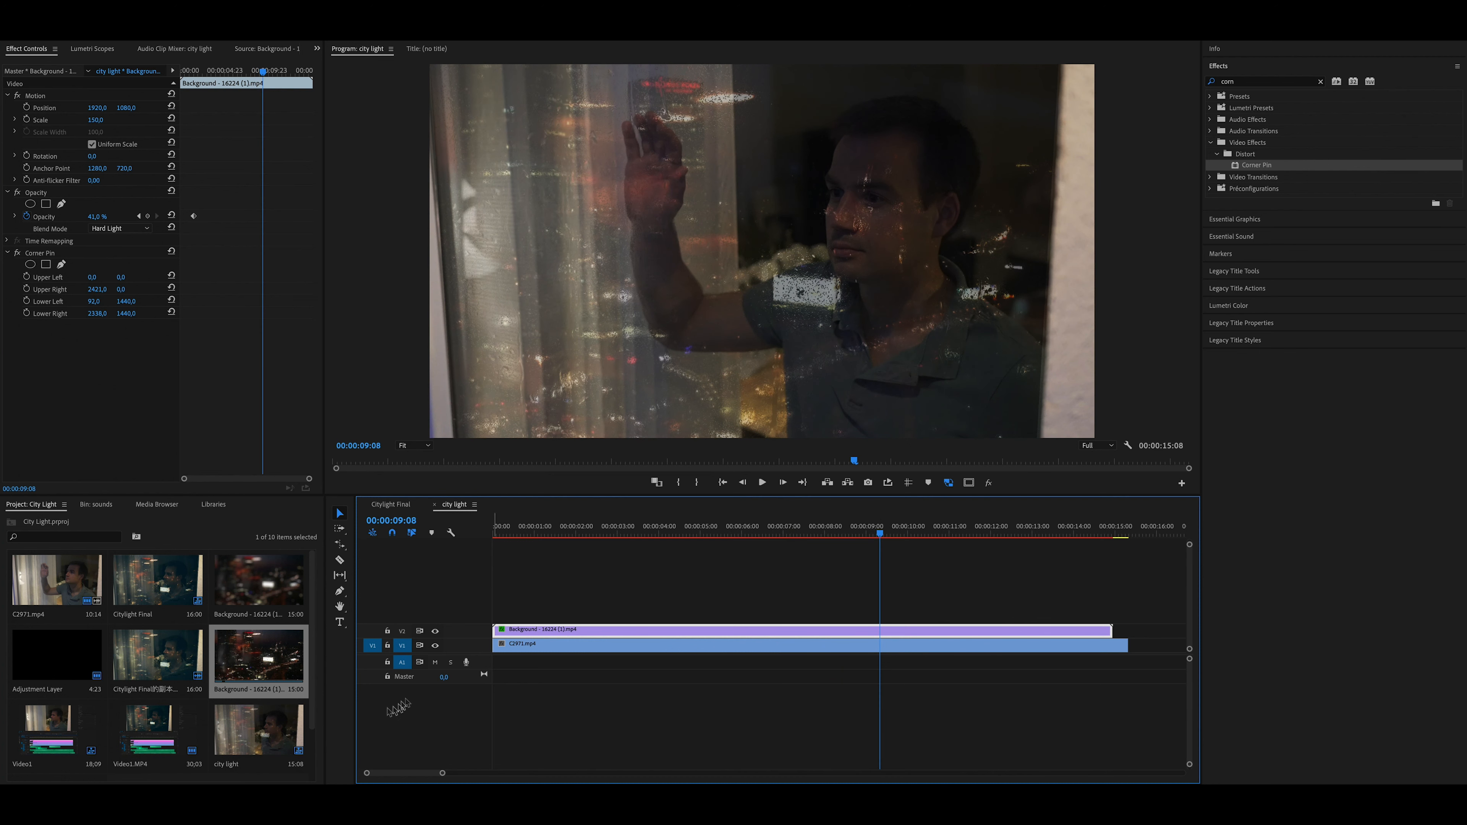
Create a new adjustment layer, place it on V3 and extend it to the end of the background clip
click(288, 792)
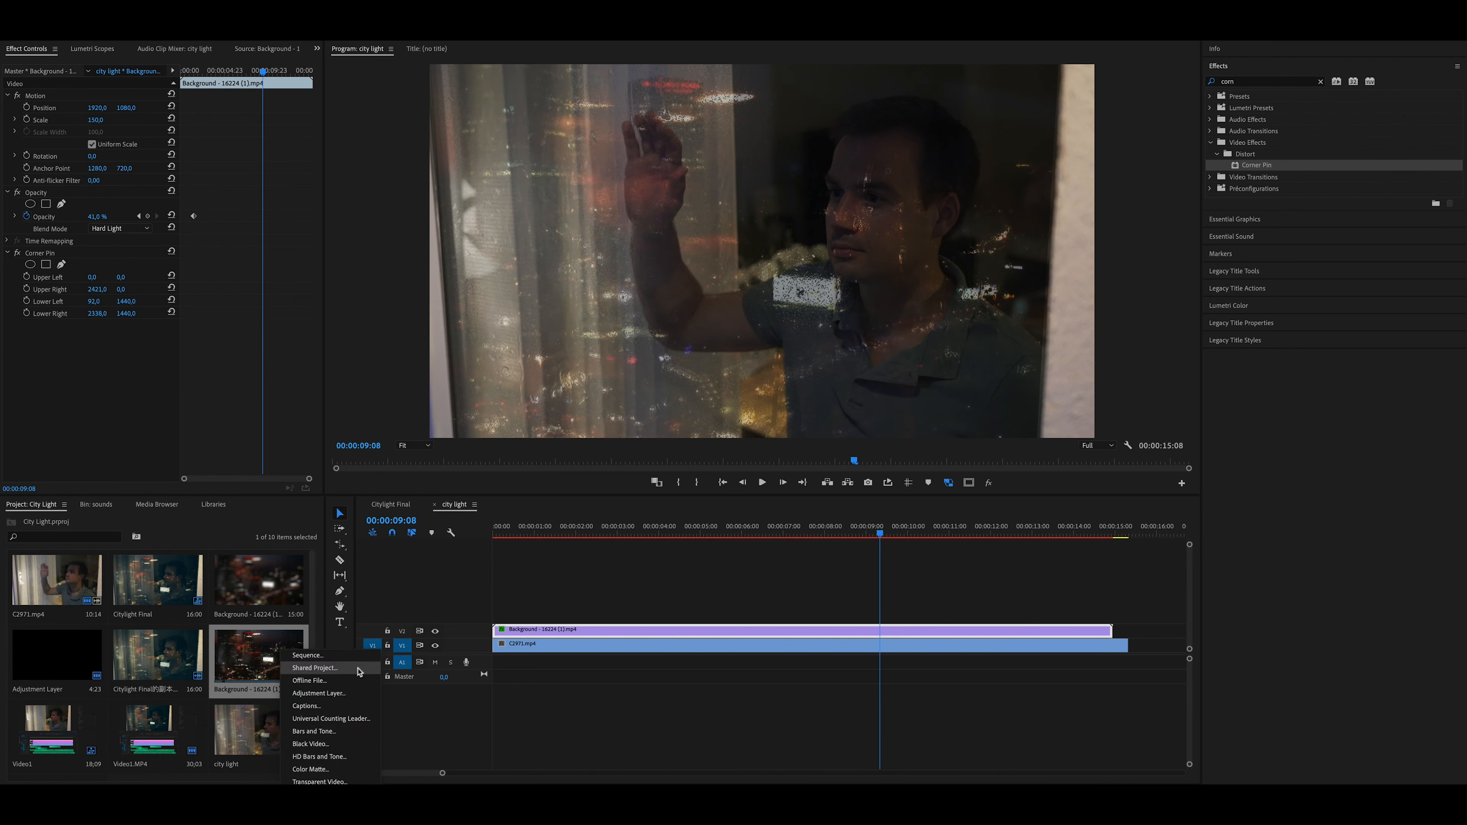
click(353, 693)
key(Return)
drag(312, 710, 578, 616)
drag(697, 616, 1112, 616)
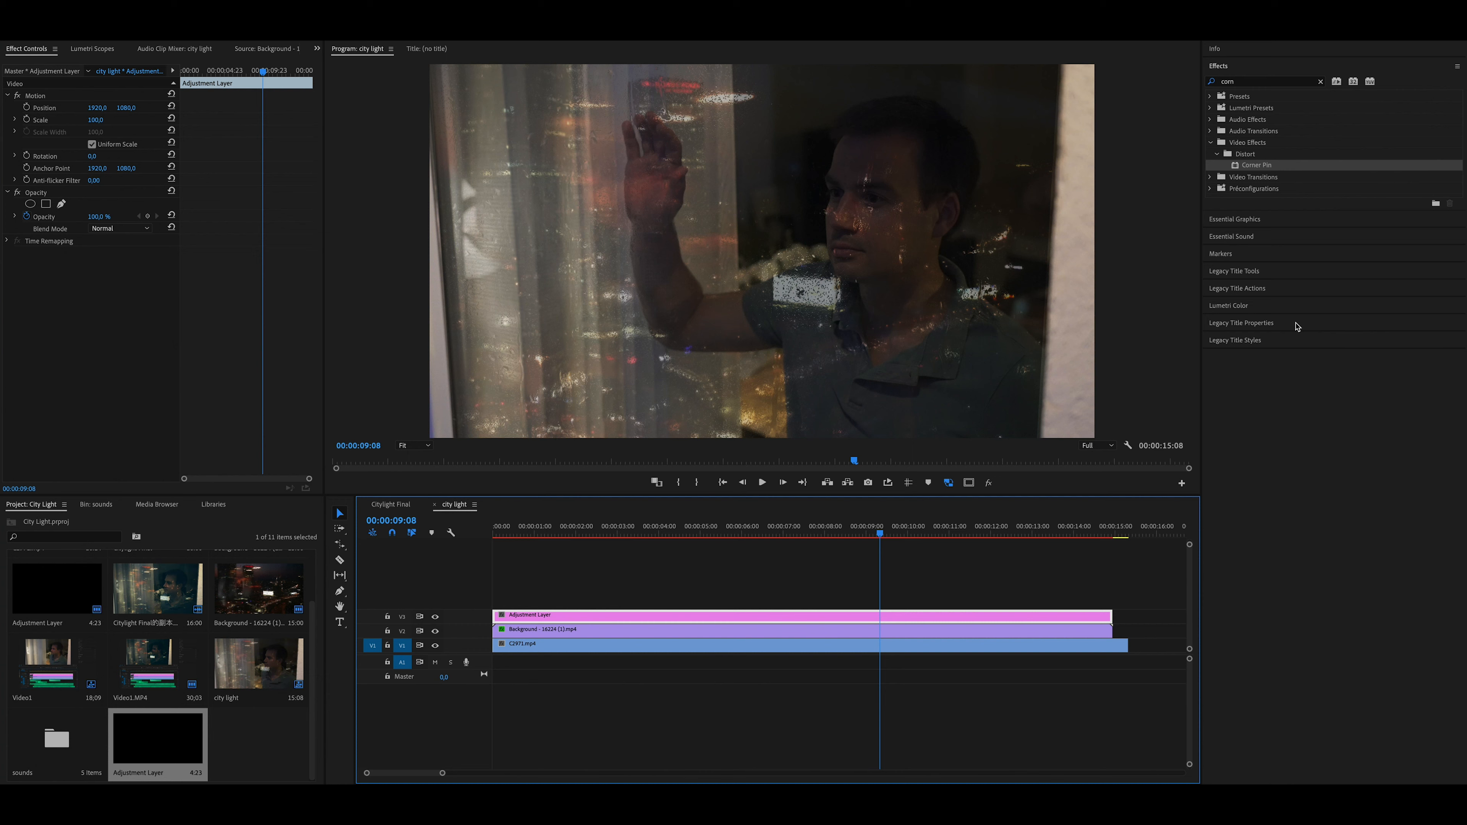
Apply the Citylight look to the adjustment layer at an intensity of about 28 and tint its shadows towards blue
click(1294, 307)
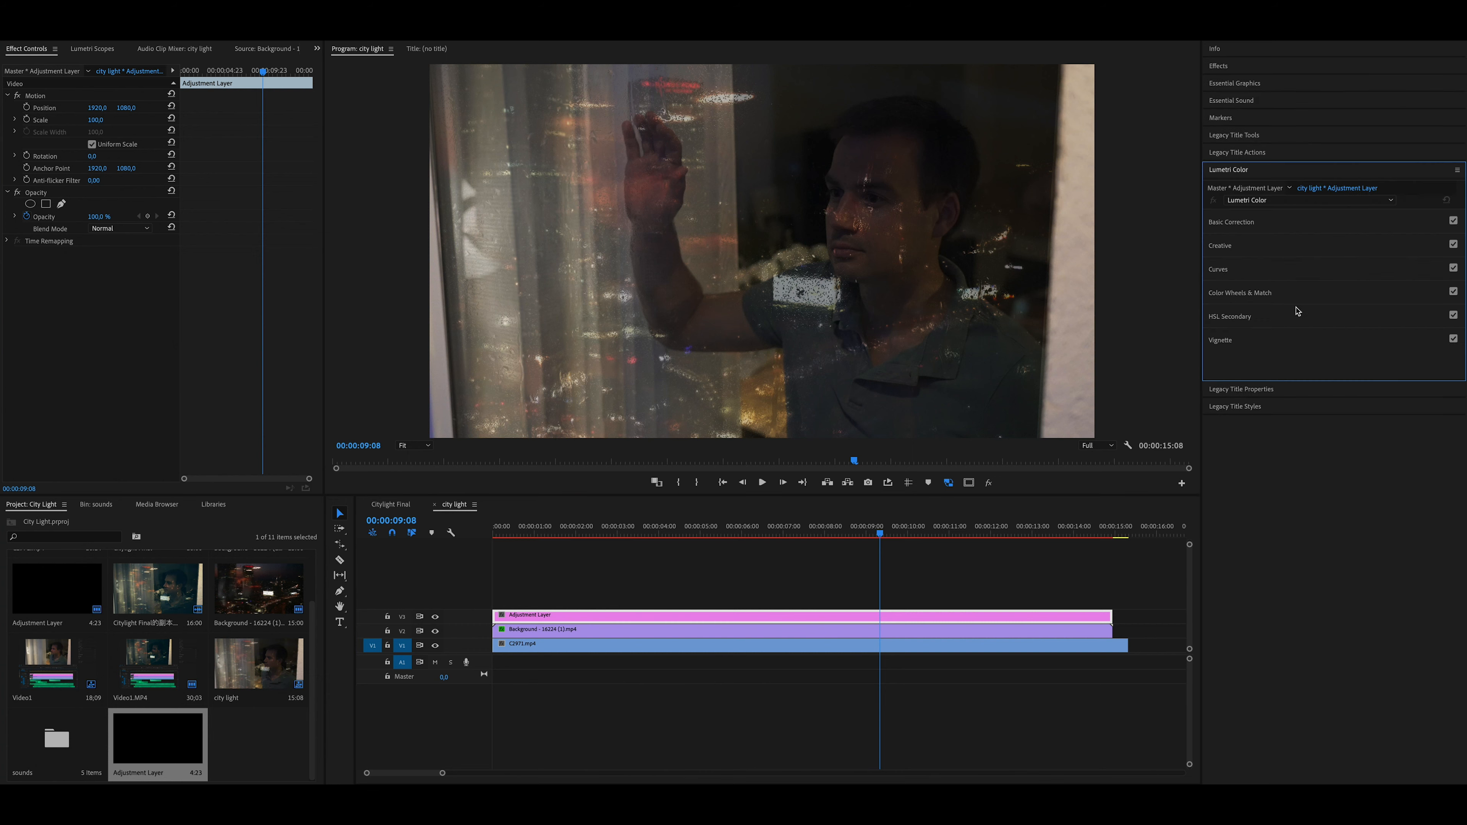
click(1263, 243)
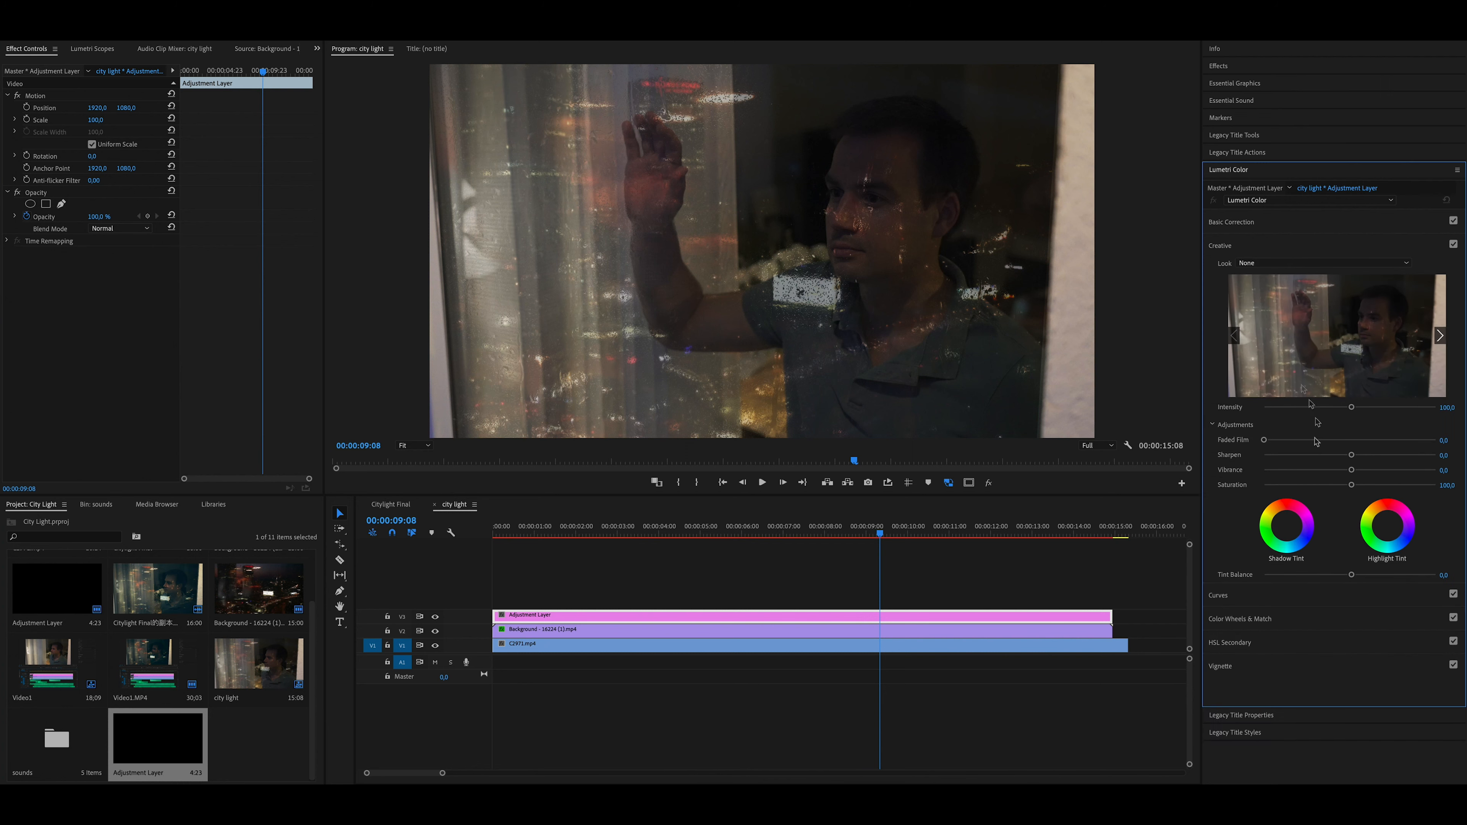
click(1270, 264)
click(1259, 299)
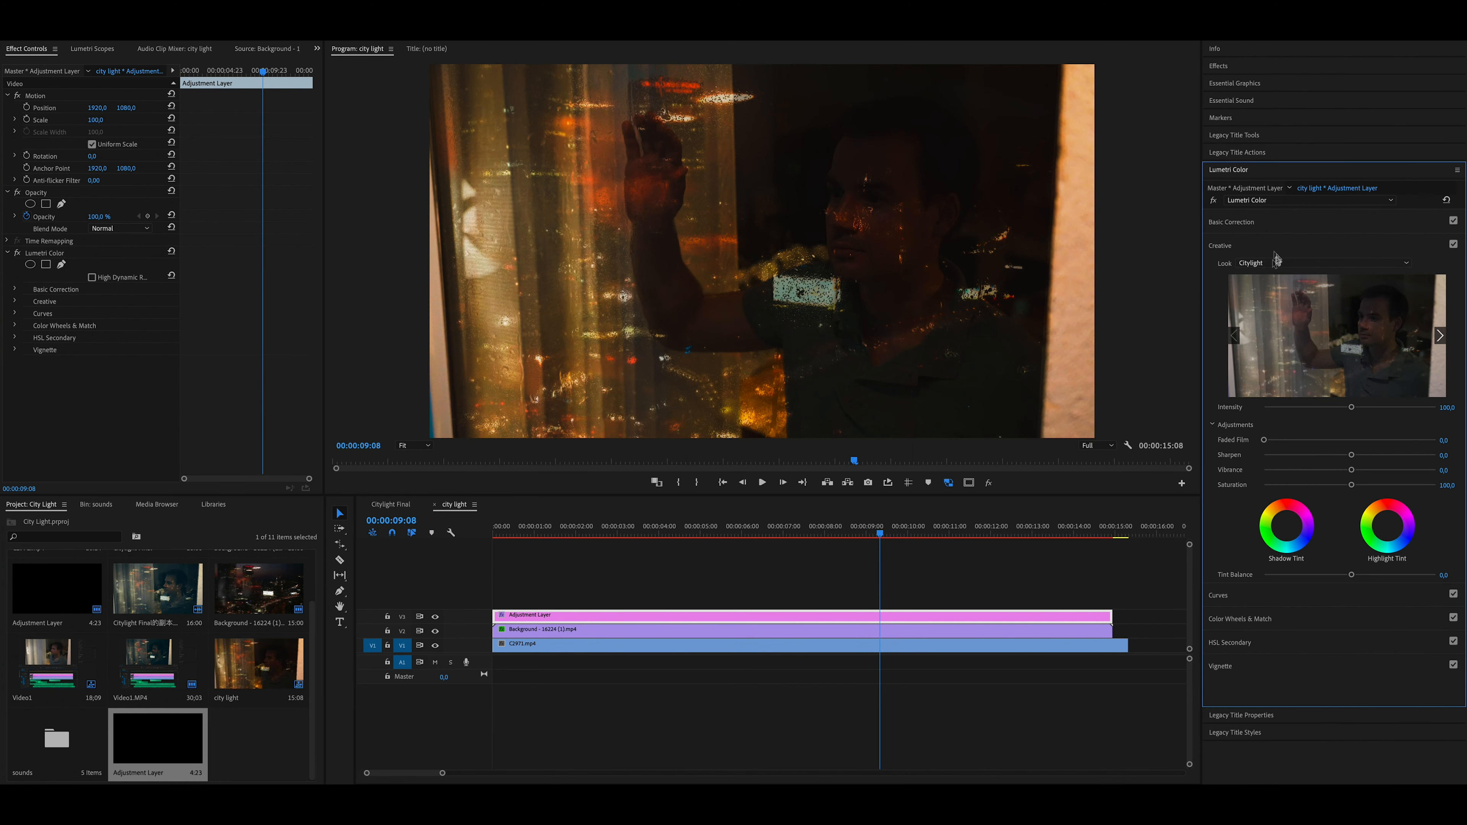
click(1291, 408)
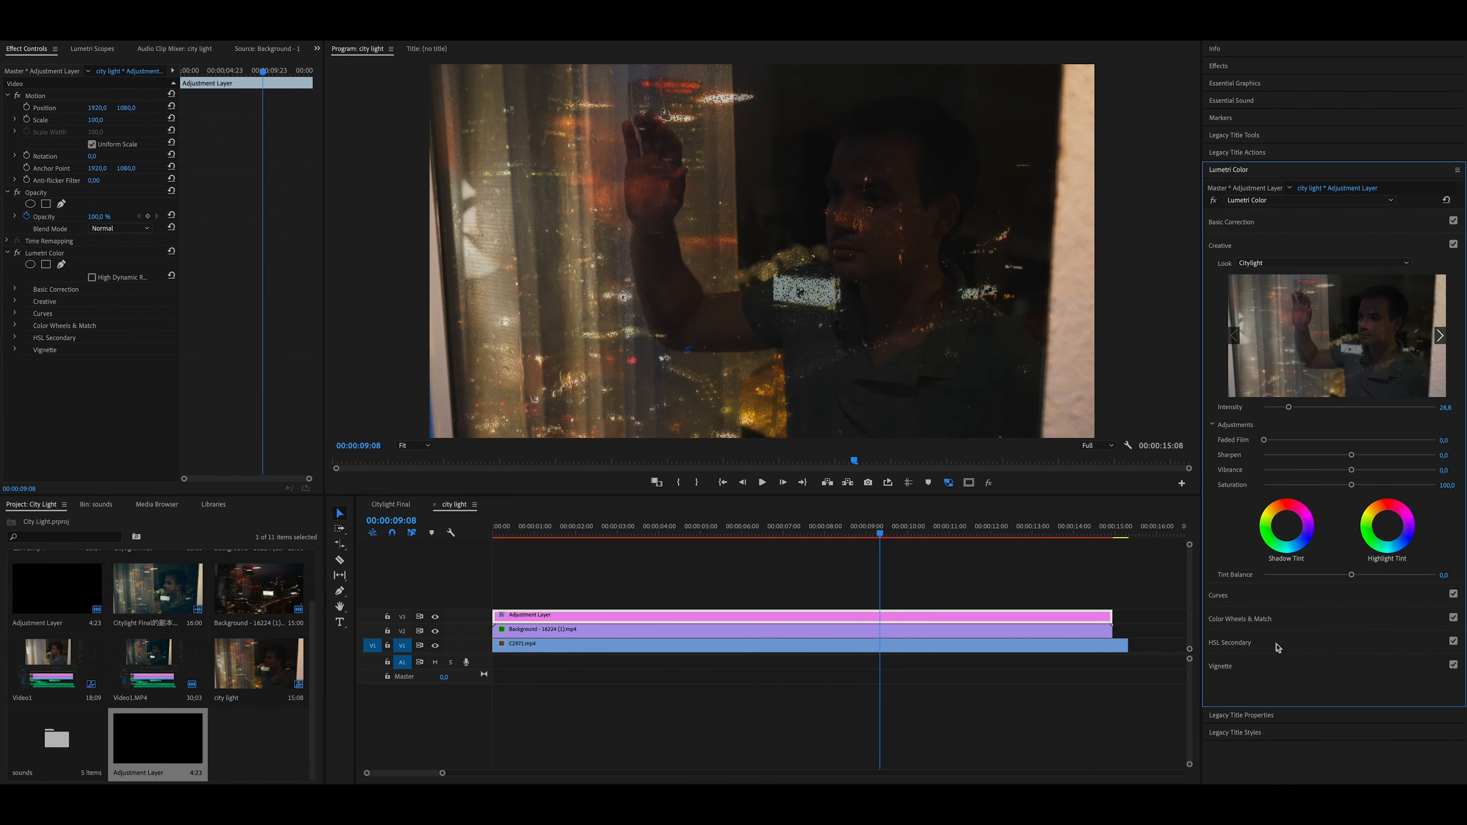
click(1241, 618)
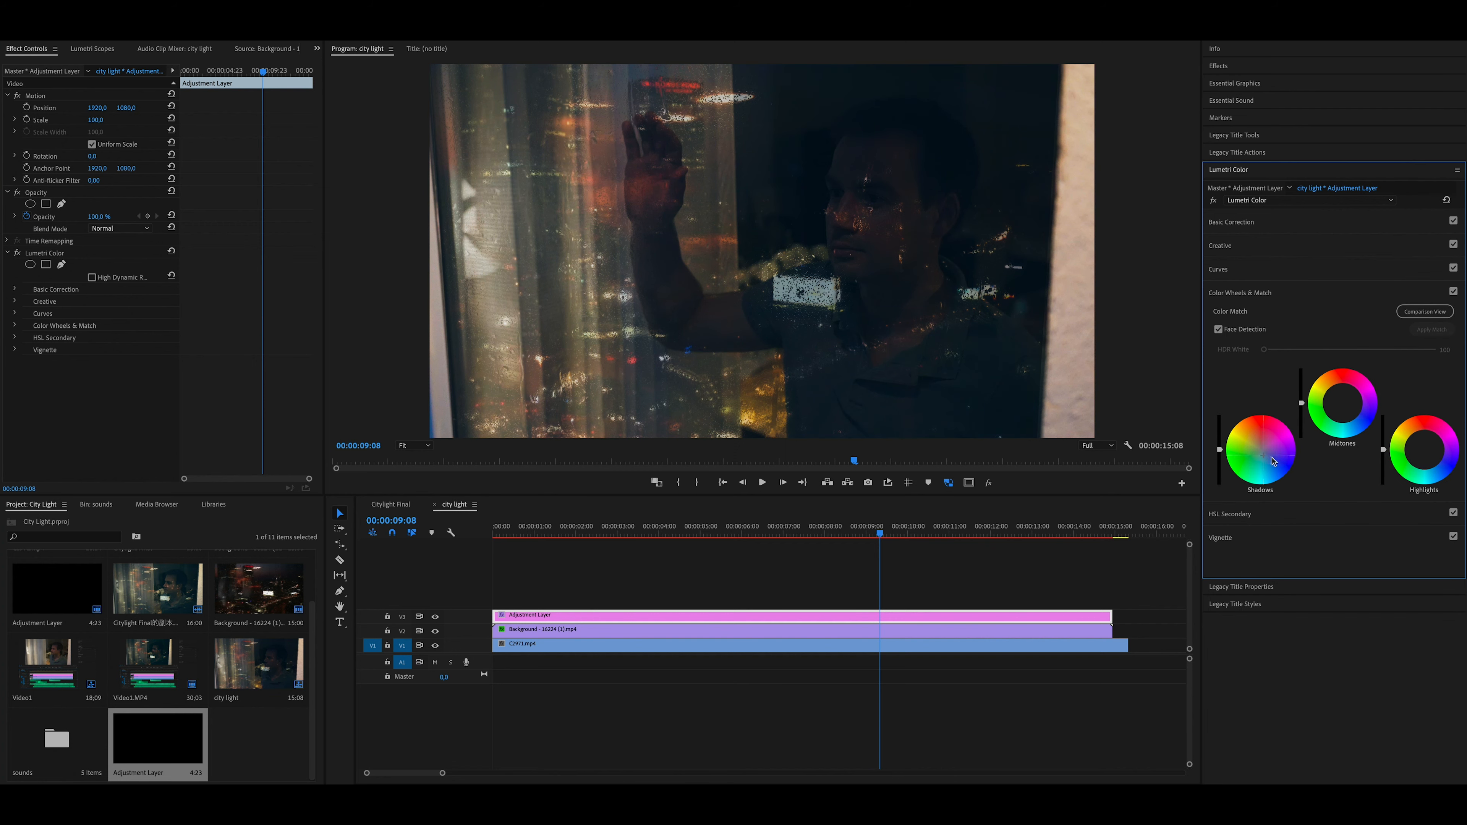
Brighten C2971.mp4 in Lumetri Color with contrast about 14, highlights about 31, shadows about 64 and whites about 30
click(805, 646)
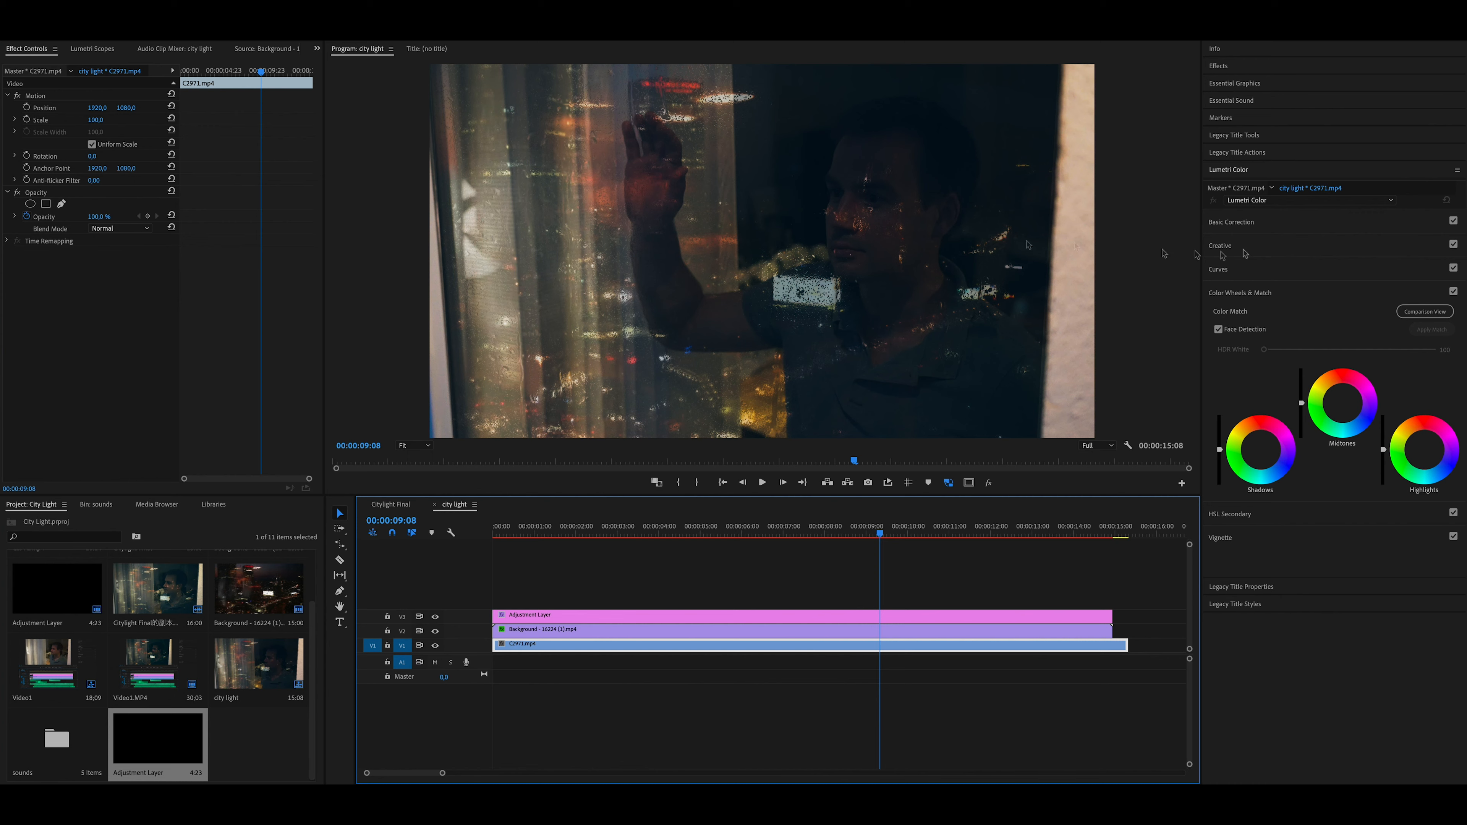
click(1276, 227)
drag(1353, 365, 1376, 411)
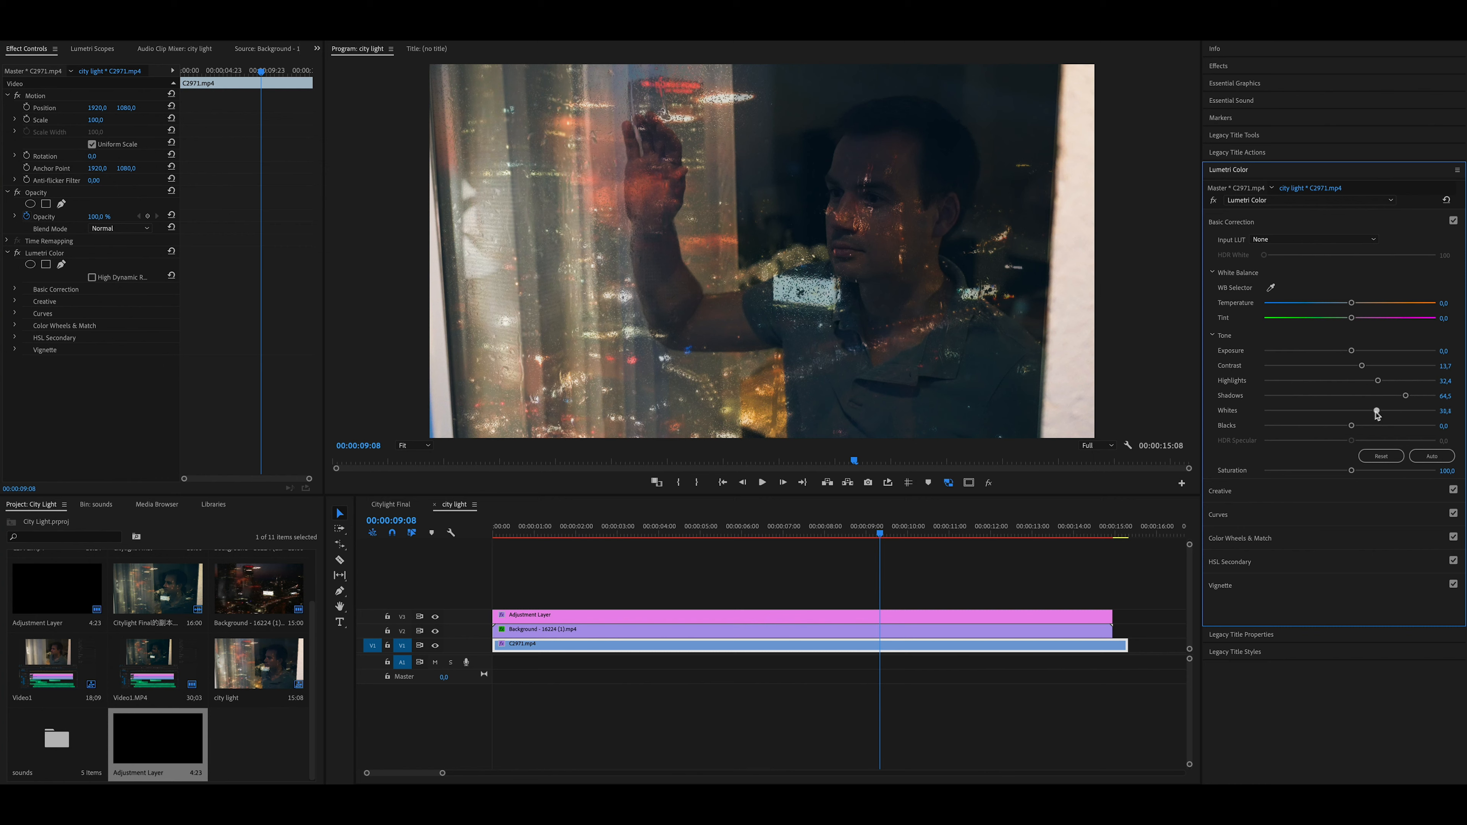
Key the man's skin tone in HSL Secondary on C2971.mp4, display the mask and widen the saturation and luminance ranges
click(1260, 539)
click(1257, 515)
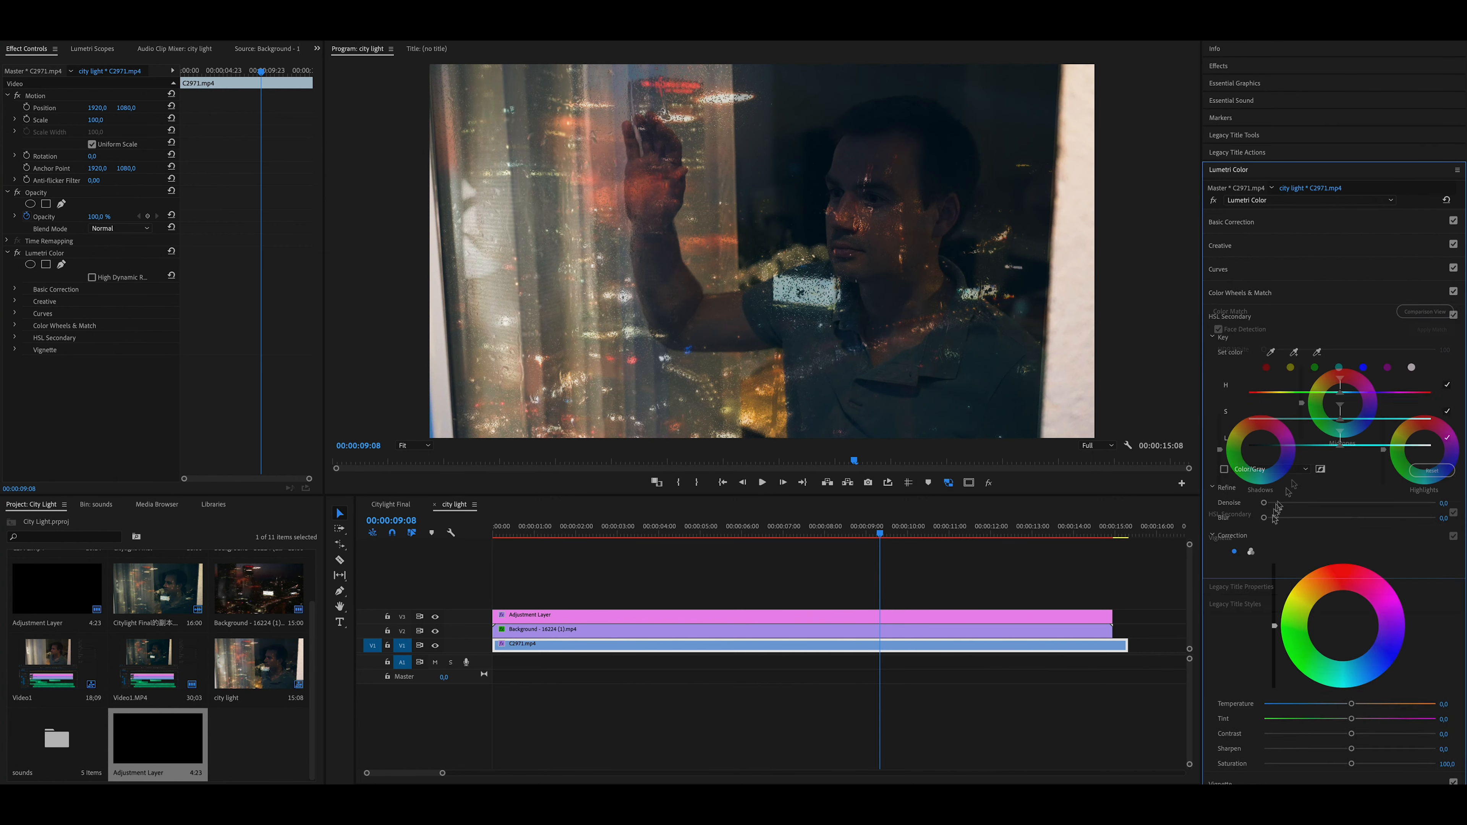
click(1271, 352)
click(918, 230)
click(1224, 469)
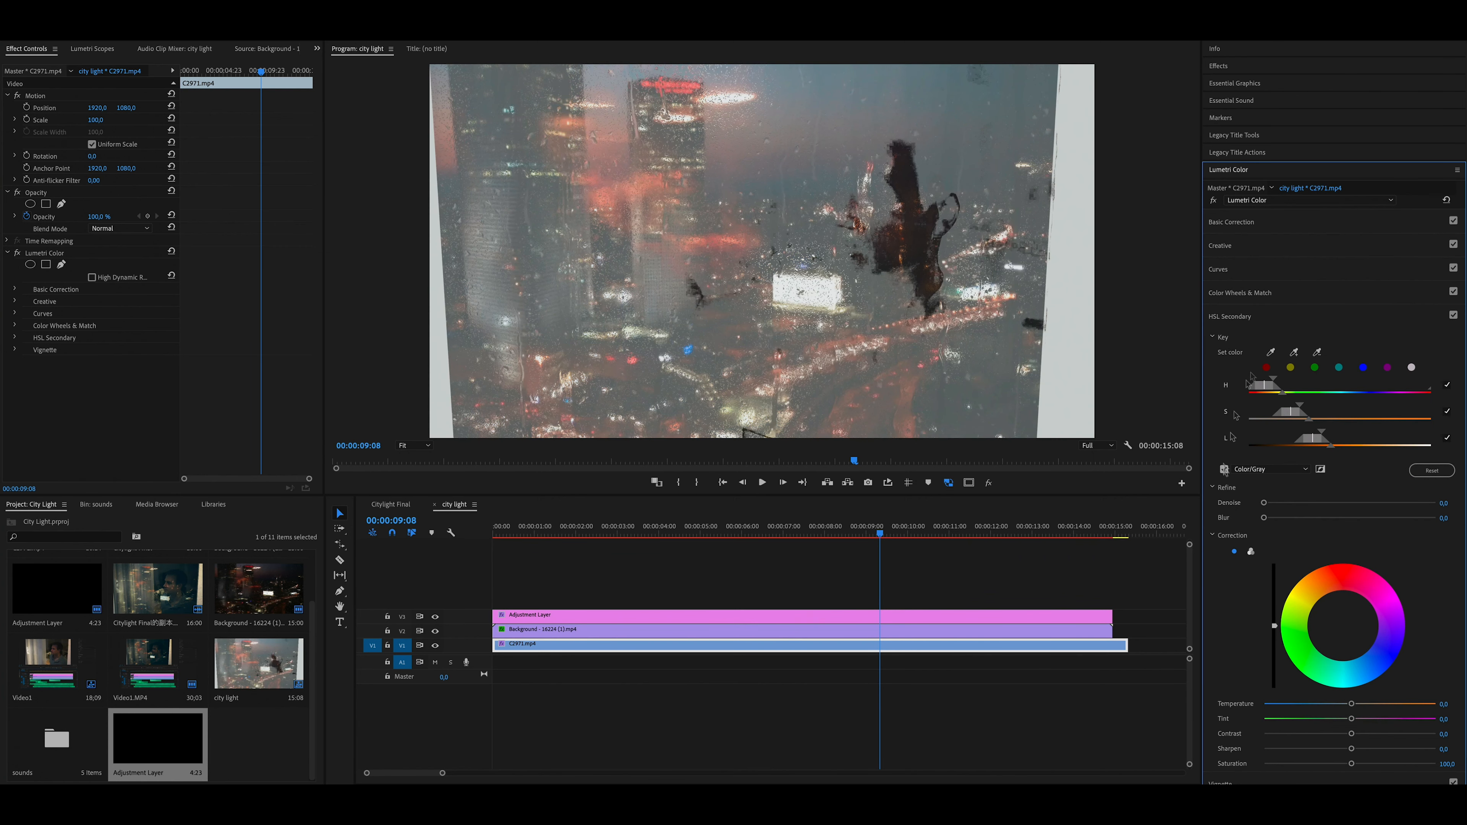
drag(1300, 405, 1371, 406)
Refine the skin key by adding samples from the face and removing samples from the dark background beside the head
click(1294, 352)
click(838, 242)
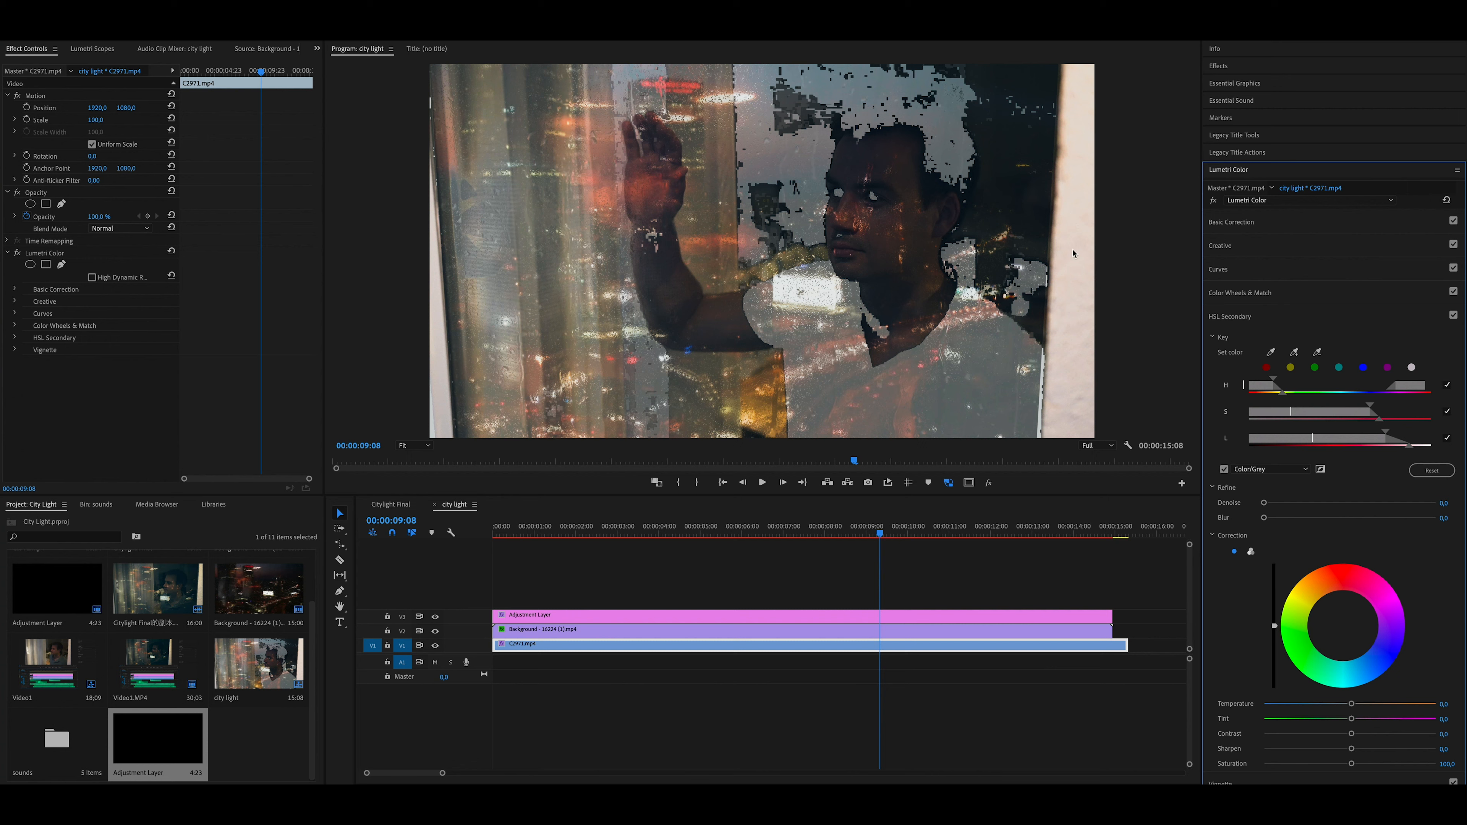
click(1317, 352)
click(1028, 201)
click(1294, 352)
click(952, 219)
click(1316, 352)
click(1046, 203)
click(1294, 352)
click(907, 171)
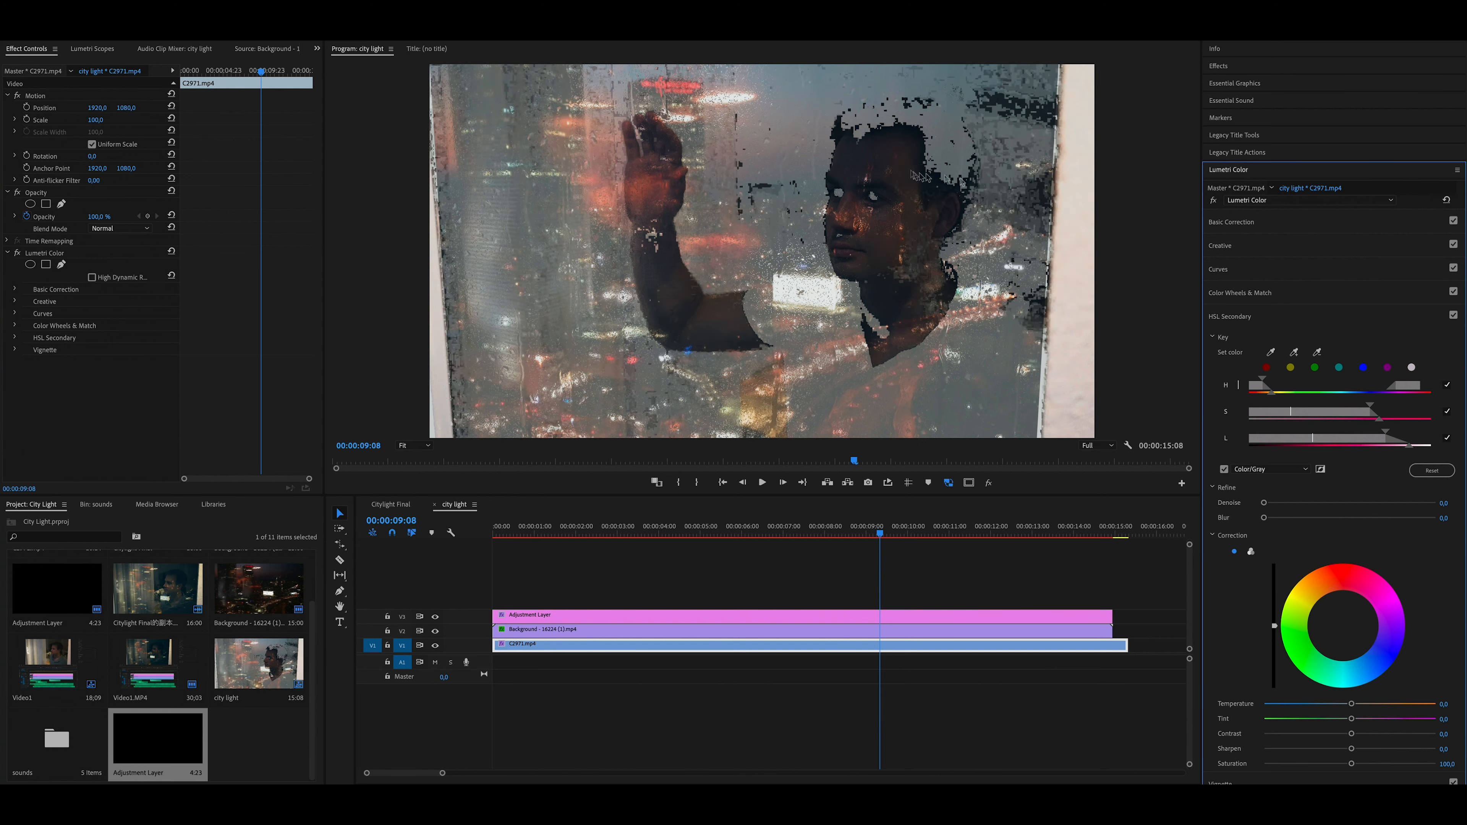
Soften the skin key with Denoise 25.8 and Blur 17.1, hide the mask and raise the correction's contrast
click(1251, 552)
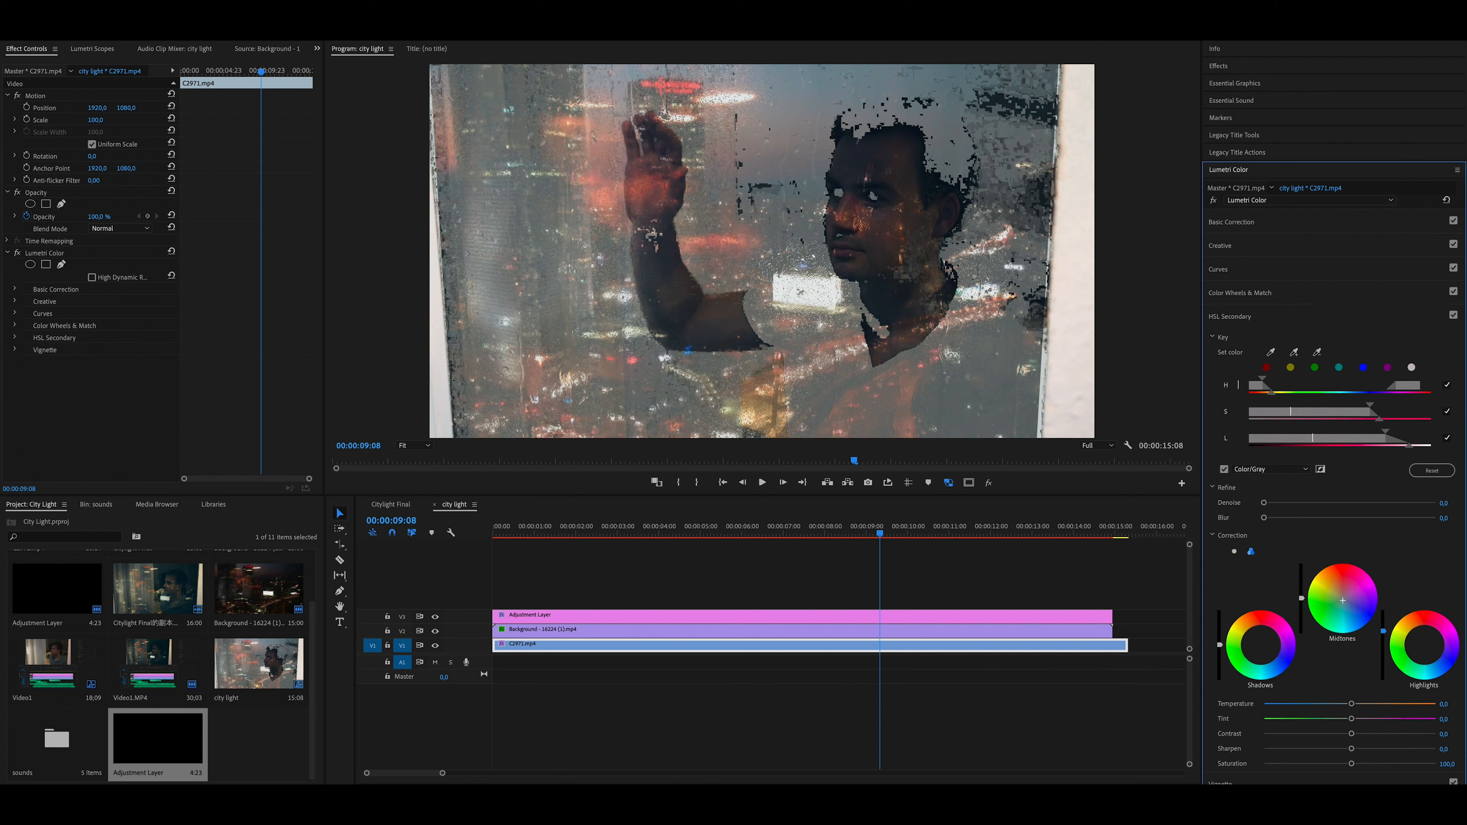
click(1288, 503)
drag(1311, 517, 1361, 517)
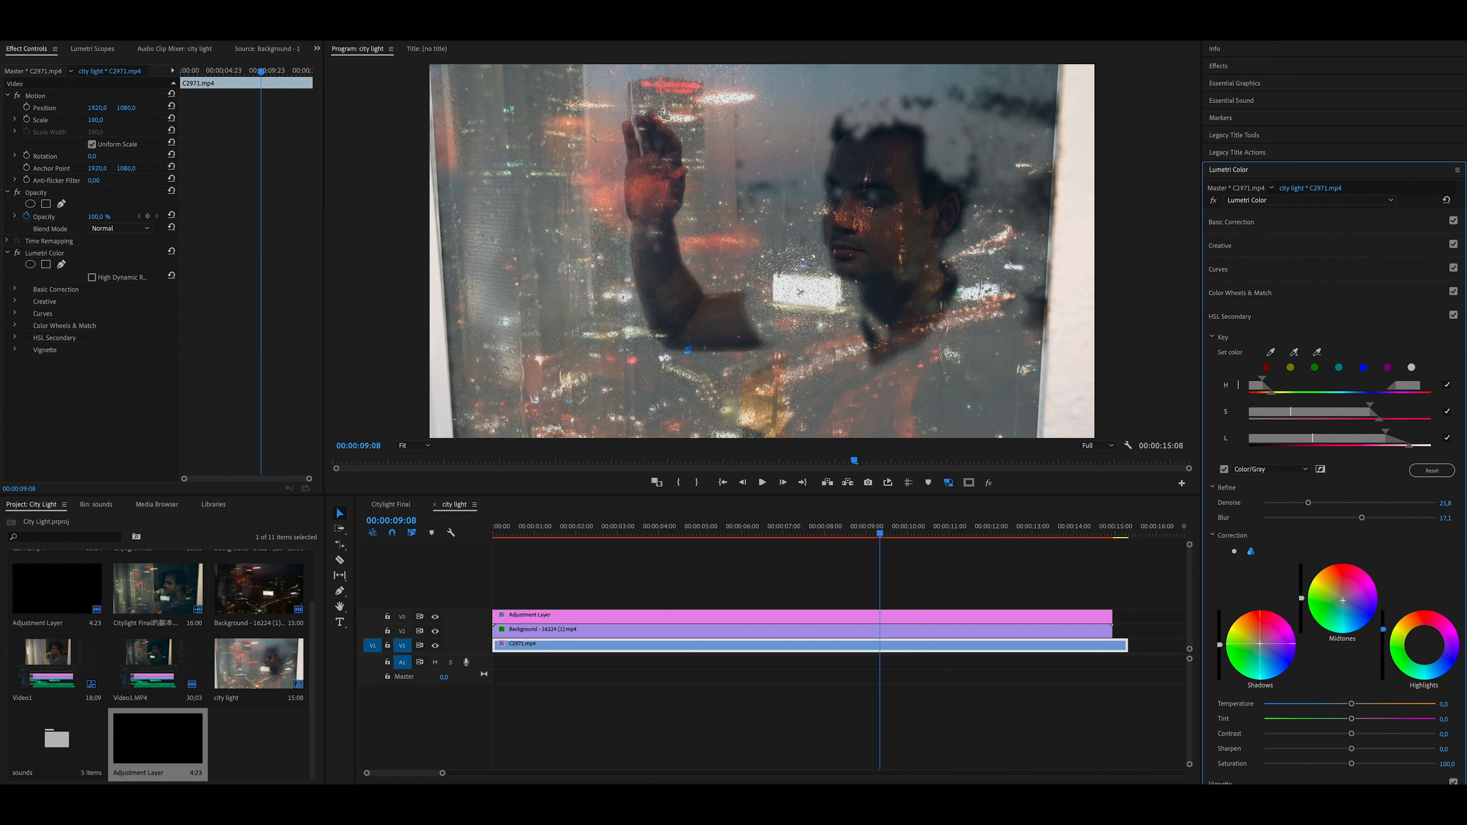
click(1224, 469)
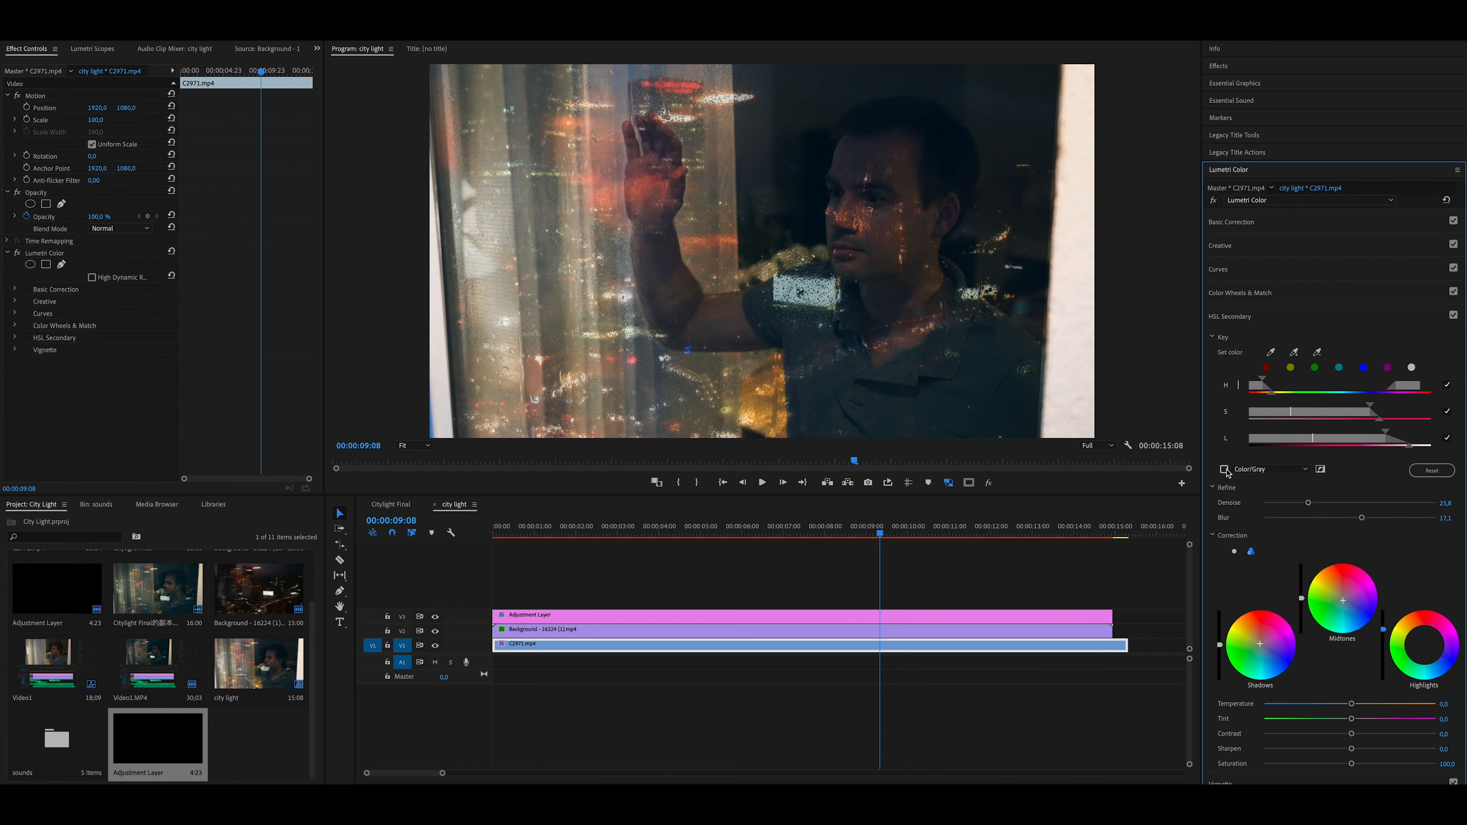
drag(1351, 734, 1375, 735)
Add a second Lumetri Color effect to C2971.mp4 and fit an elliptical mask around the man's head
click(1307, 199)
click(1270, 243)
click(31, 373)
drag(800, 264, 913, 214)
drag(874, 295, 874, 413)
drag(792, 261, 708, 261)
drag(831, 286, 859, 289)
Move the masked Lumetri Color above the first one and feather its mask to about 530
drag(58, 362, 68, 255)
click(38, 277)
click(1268, 200)
click(1268, 214)
click(1236, 222)
drag(95, 301, 104, 301)
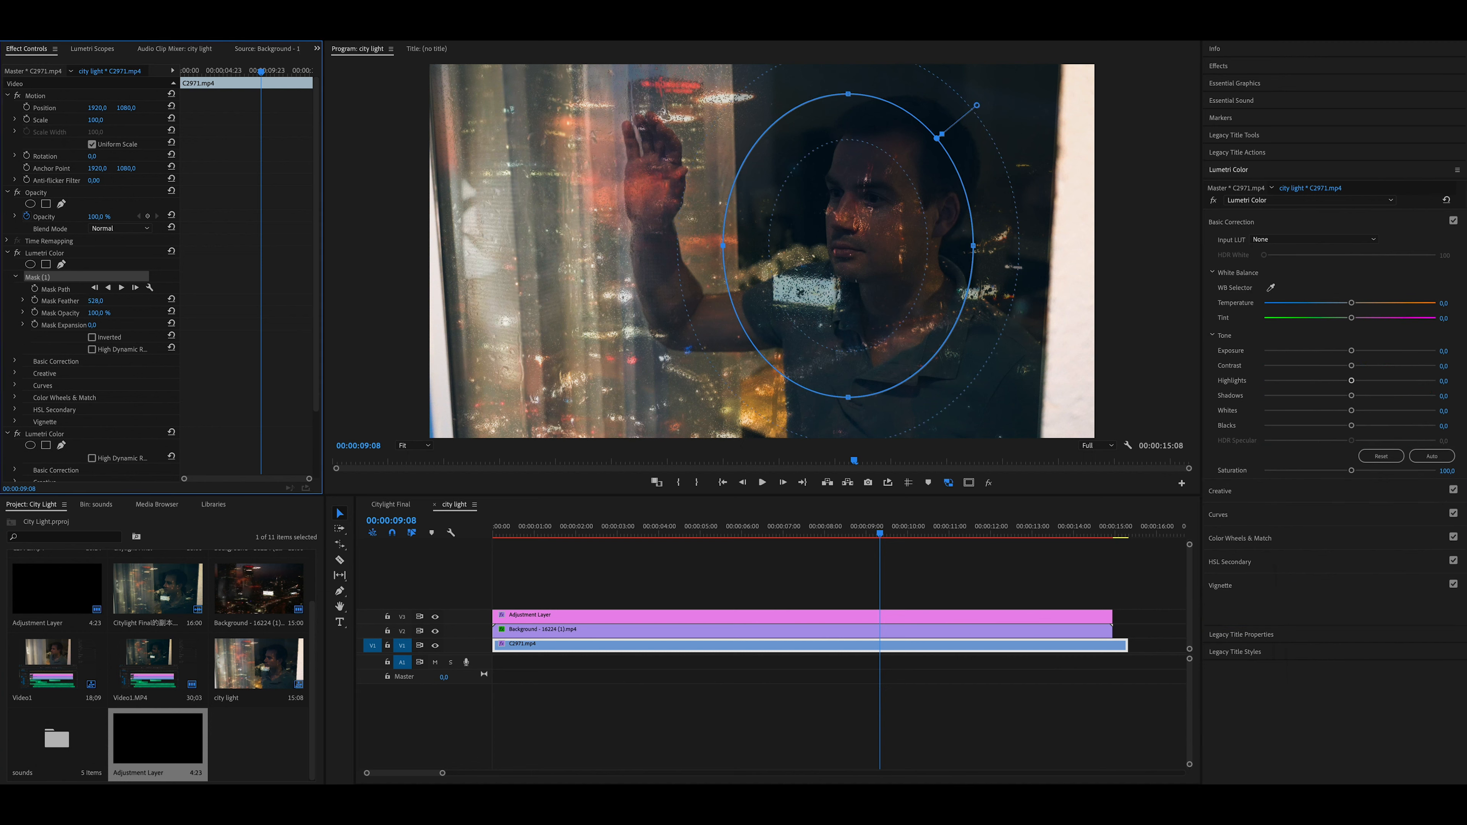
Widen and raise the head mask, then lift its highlights to about 10 and shadows to about 20
drag(973, 247, 999, 247)
drag(952, 254, 948, 228)
click(1369, 395)
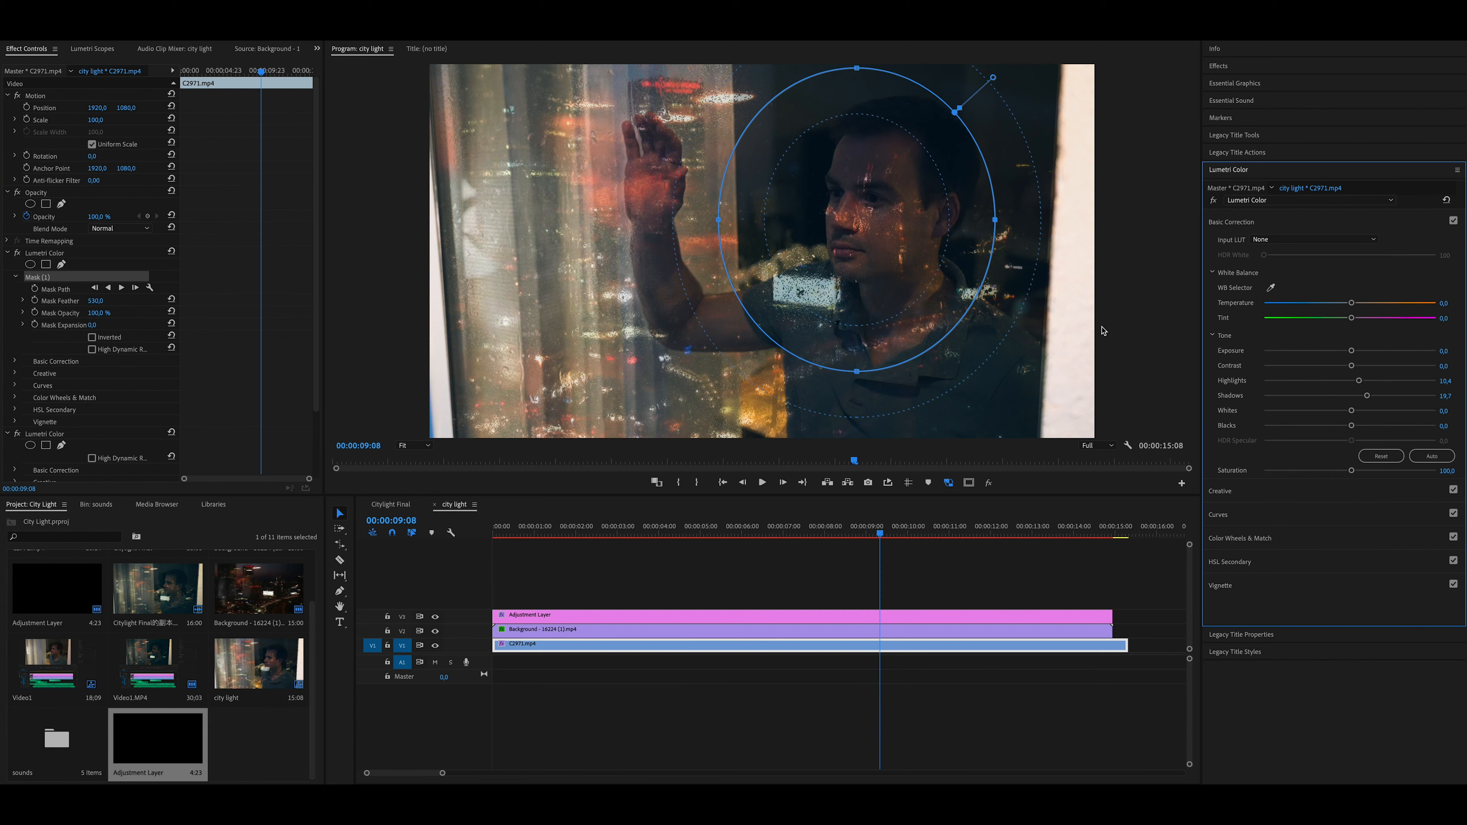
Add a second Lumetri Color effect to the adjustment layer, place it above the first and give it an elliptical mask
click(924, 616)
click(1354, 200)
drag(55, 363, 55, 256)
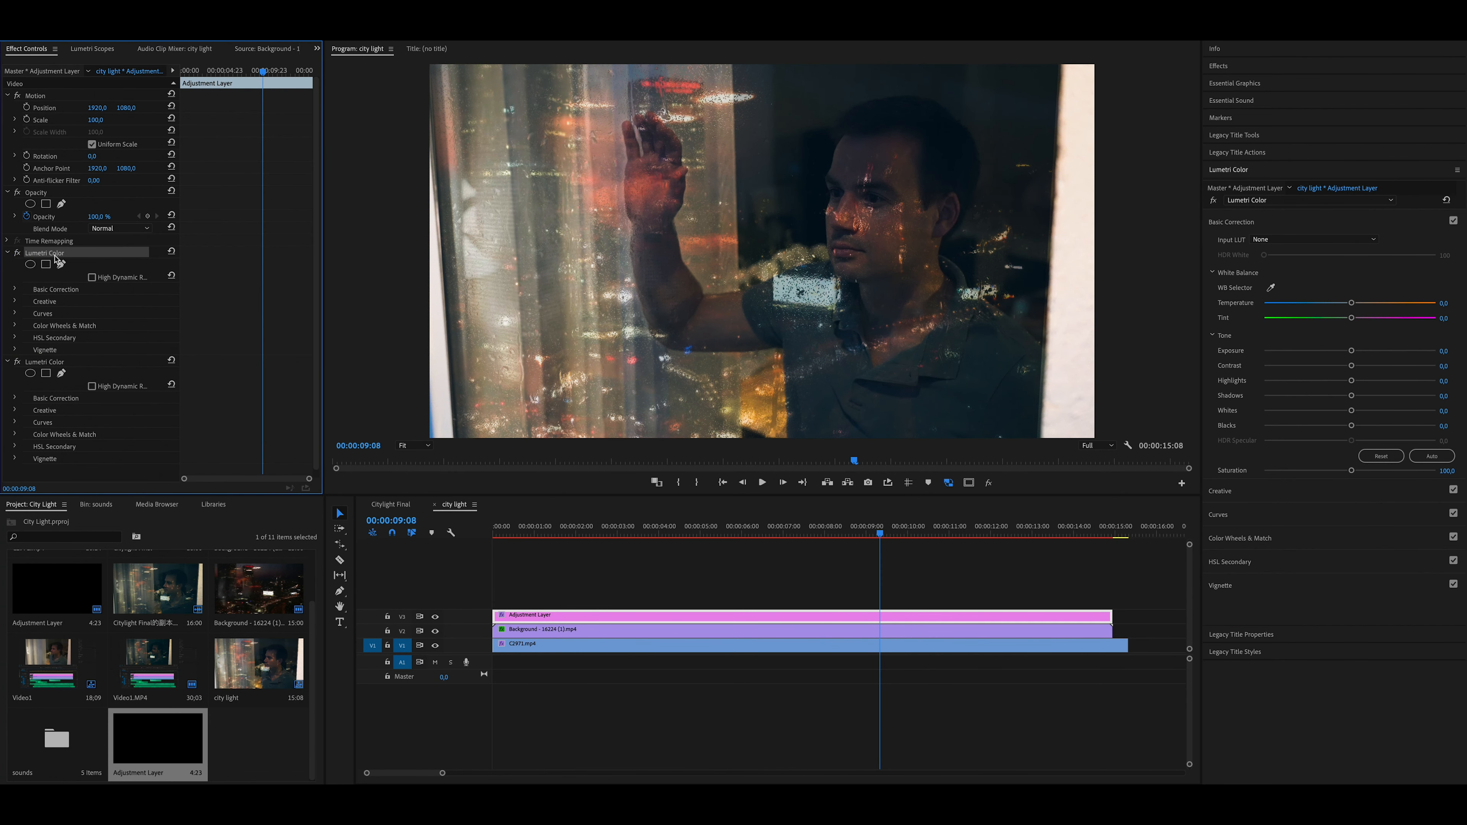
click(31, 264)
Stretch the adjustment layer's ellipse mask across almost the whole frame, reposition it and widen its feather
drag(676, 252, 440, 251)
drag(848, 251, 1002, 250)
drag(721, 345, 723, 479)
drag(744, 405, 766, 313)
drag(744, 390, 753, 449)
drag(774, 343, 780, 318)
drag(956, 86, 962, 80)
drag(95, 301, 101, 300)
drag(747, 431, 747, 437)
drag(1028, 242, 1064, 243)
drag(465, 242, 433, 243)
Invert the ellipse mask, darken the edges with exposure -1.1, highlights about -38 and shadows about -37, and feather it to about 685
click(1352, 350)
click(91, 337)
drag(1351, 351, 1317, 380)
drag(92, 301, 104, 301)
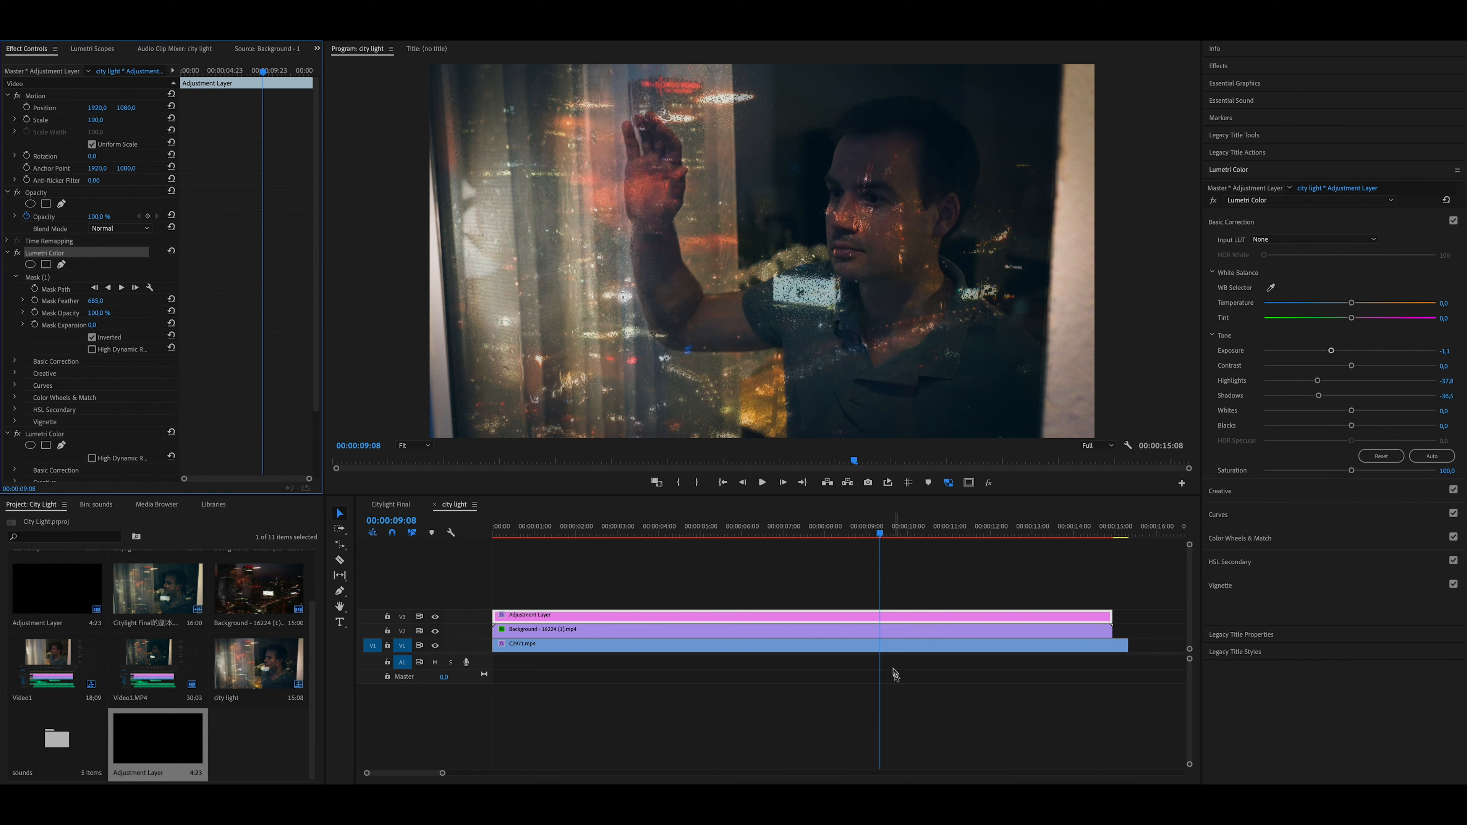
Open the Creative color adjustments for the background clip
click(889, 630)
click(1322, 491)
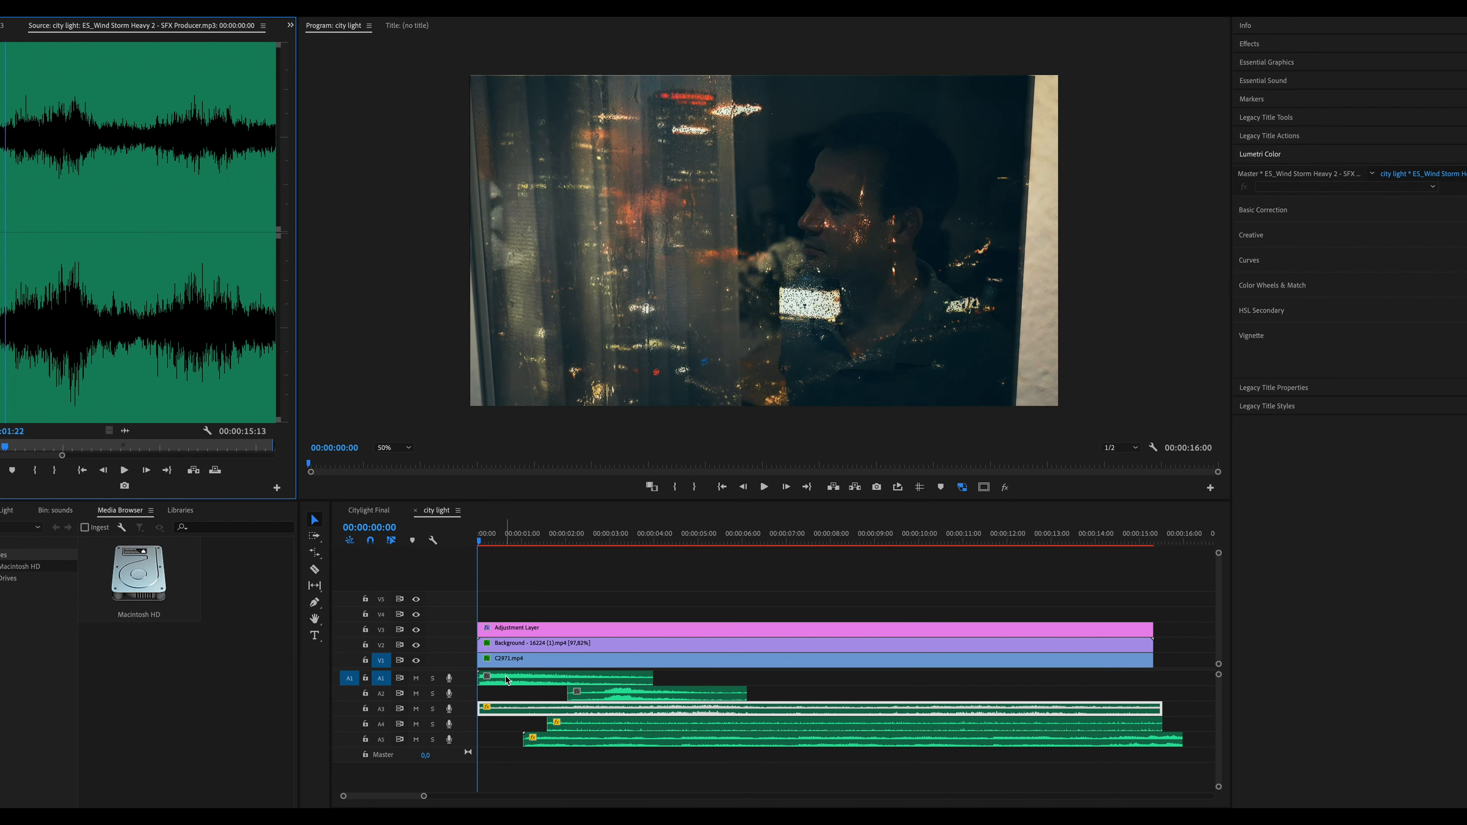
Audition the Thunder Clap 2 sound clip from the first audio track
double_click(507, 680)
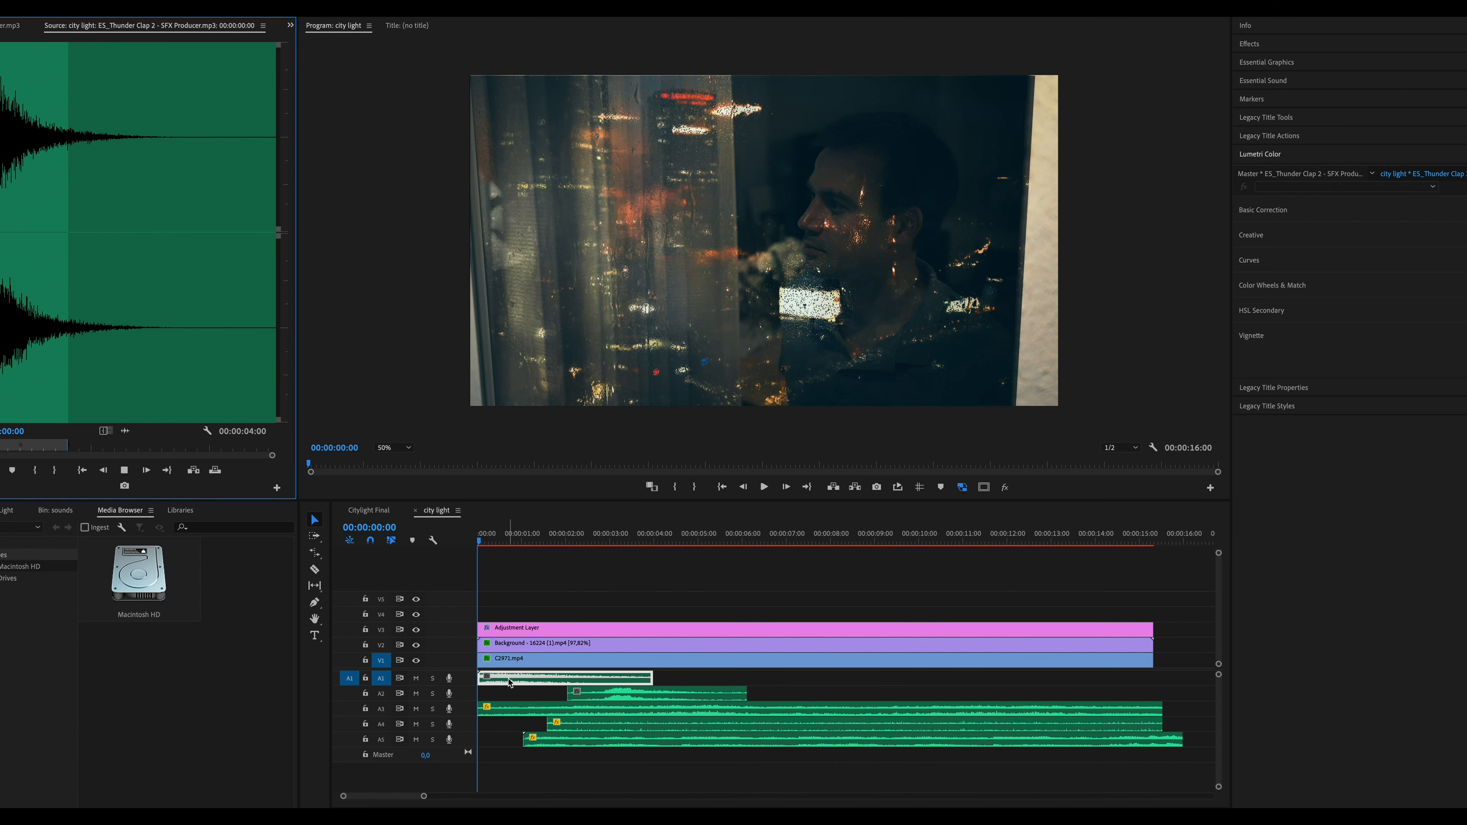
Audition the Thunder Crack, Wind Storm Heavy 2, Rain Light 6 and Halo (Sing Me to Sleep) clips on the lower audio tracks
double_click(620, 695)
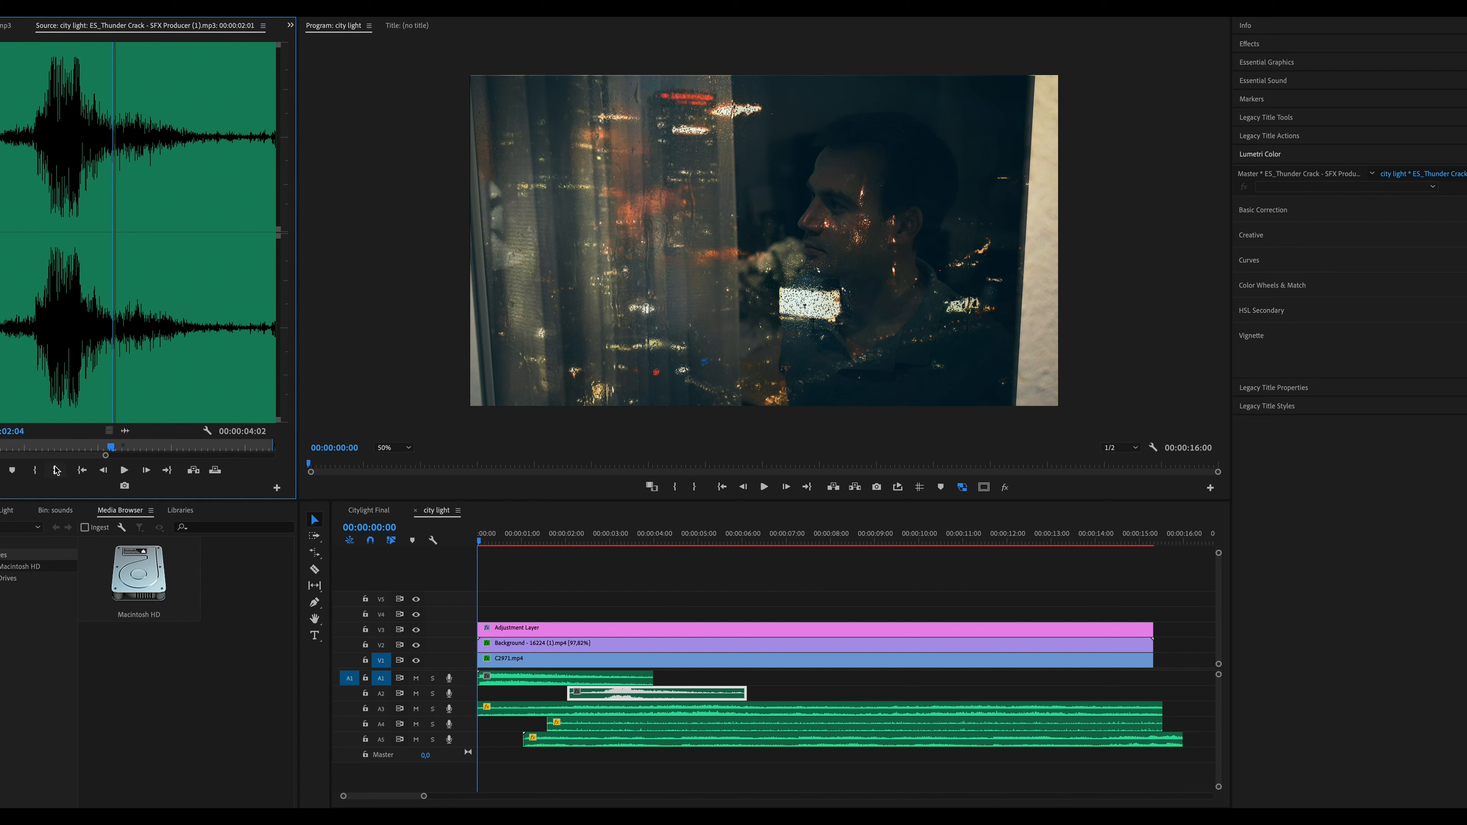
key(space)
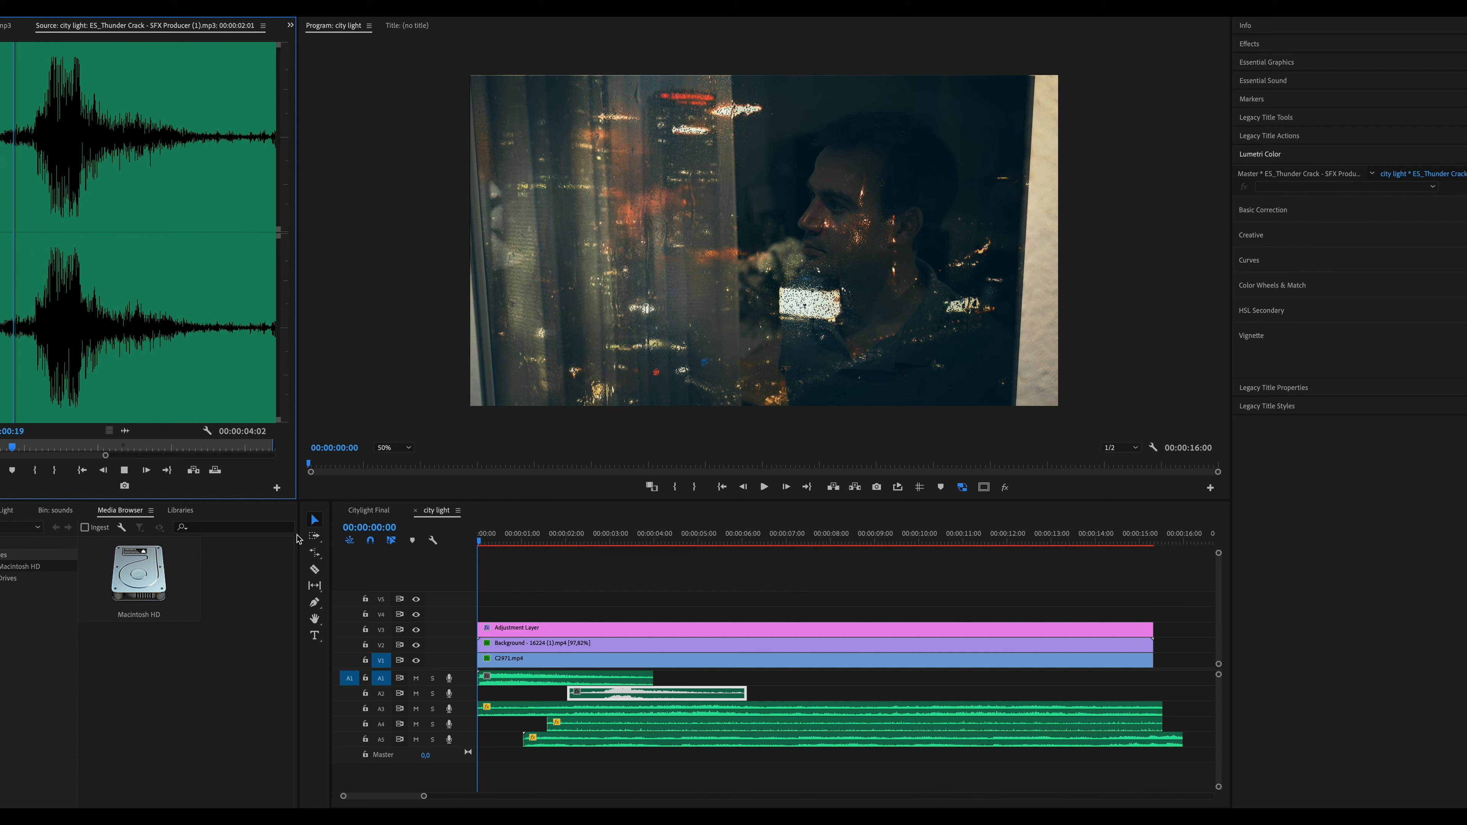
double_click(716, 715)
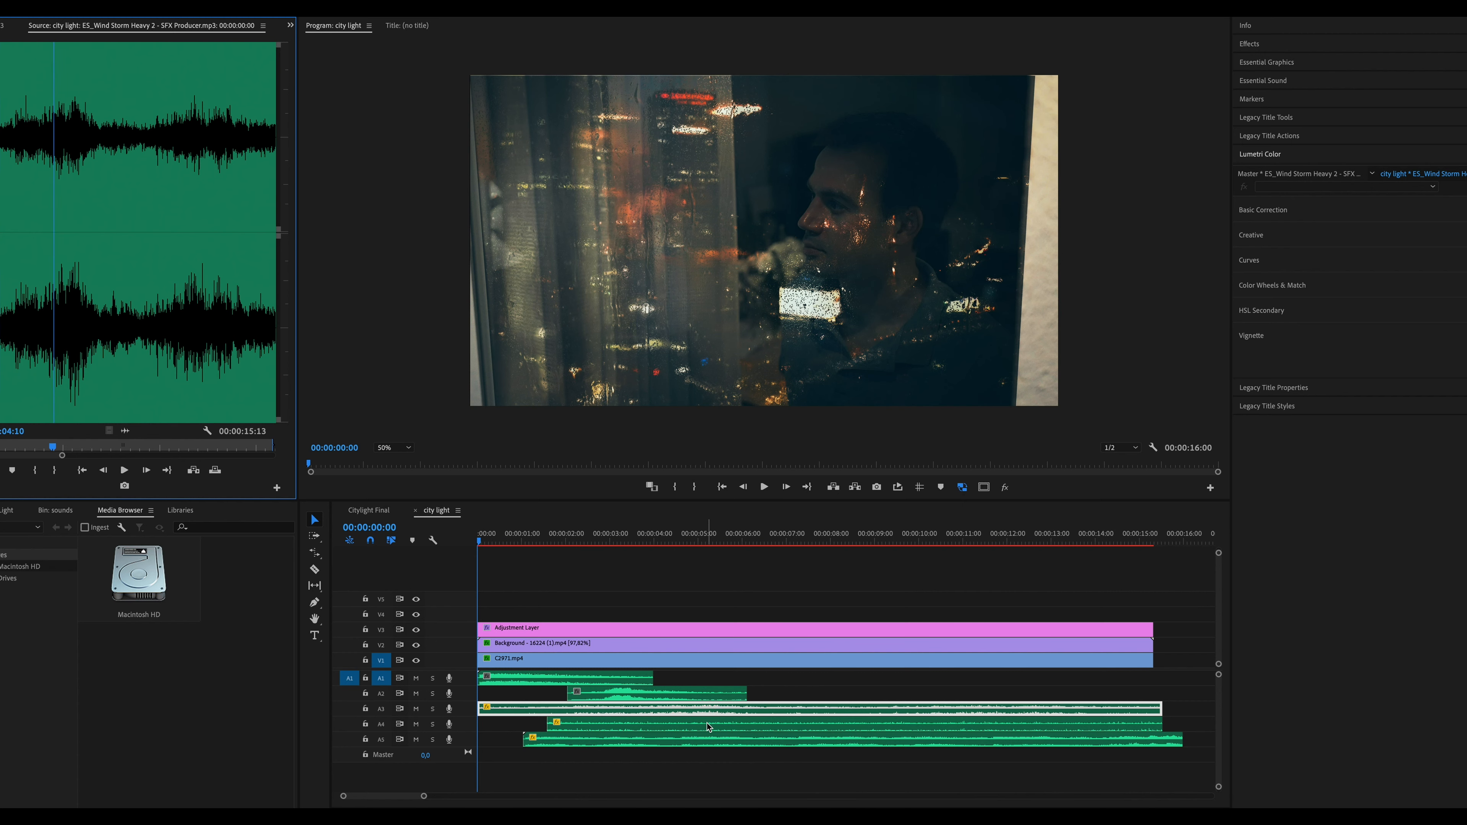
double_click(710, 727)
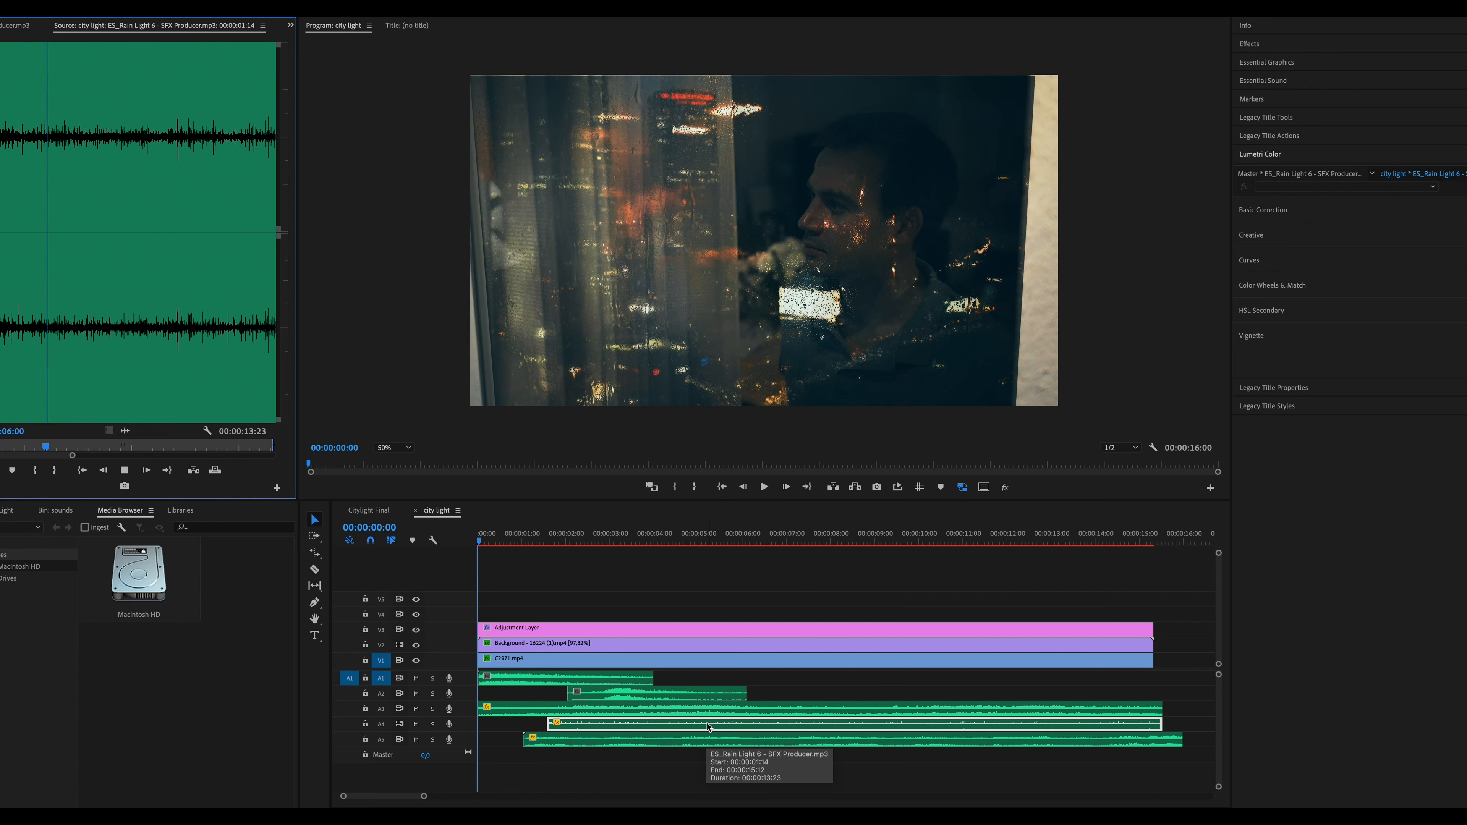
double_click(711, 740)
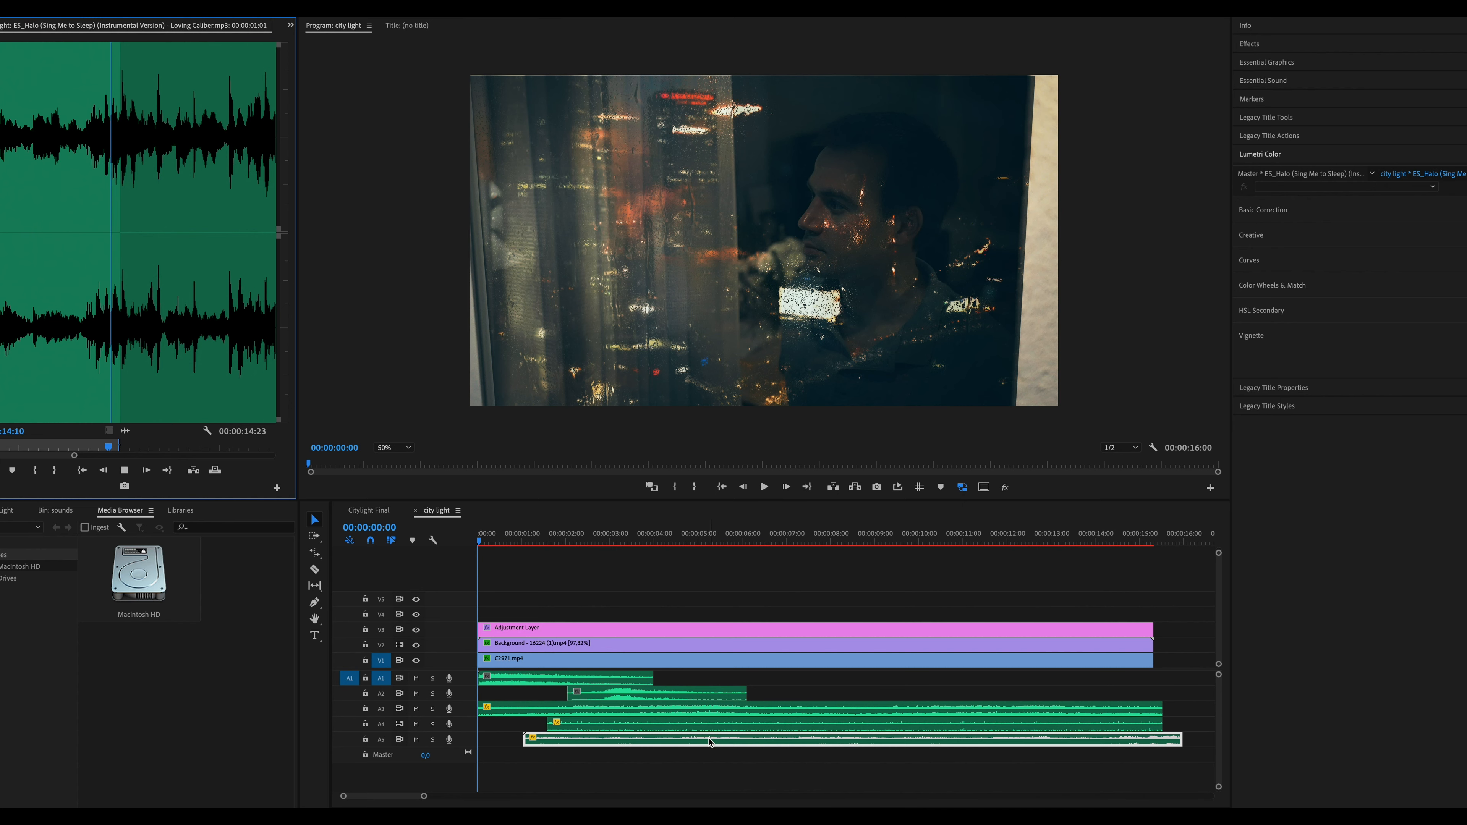
Duplicate the adjustment layer onto the empty video track directly above it
alt+click(610, 628)
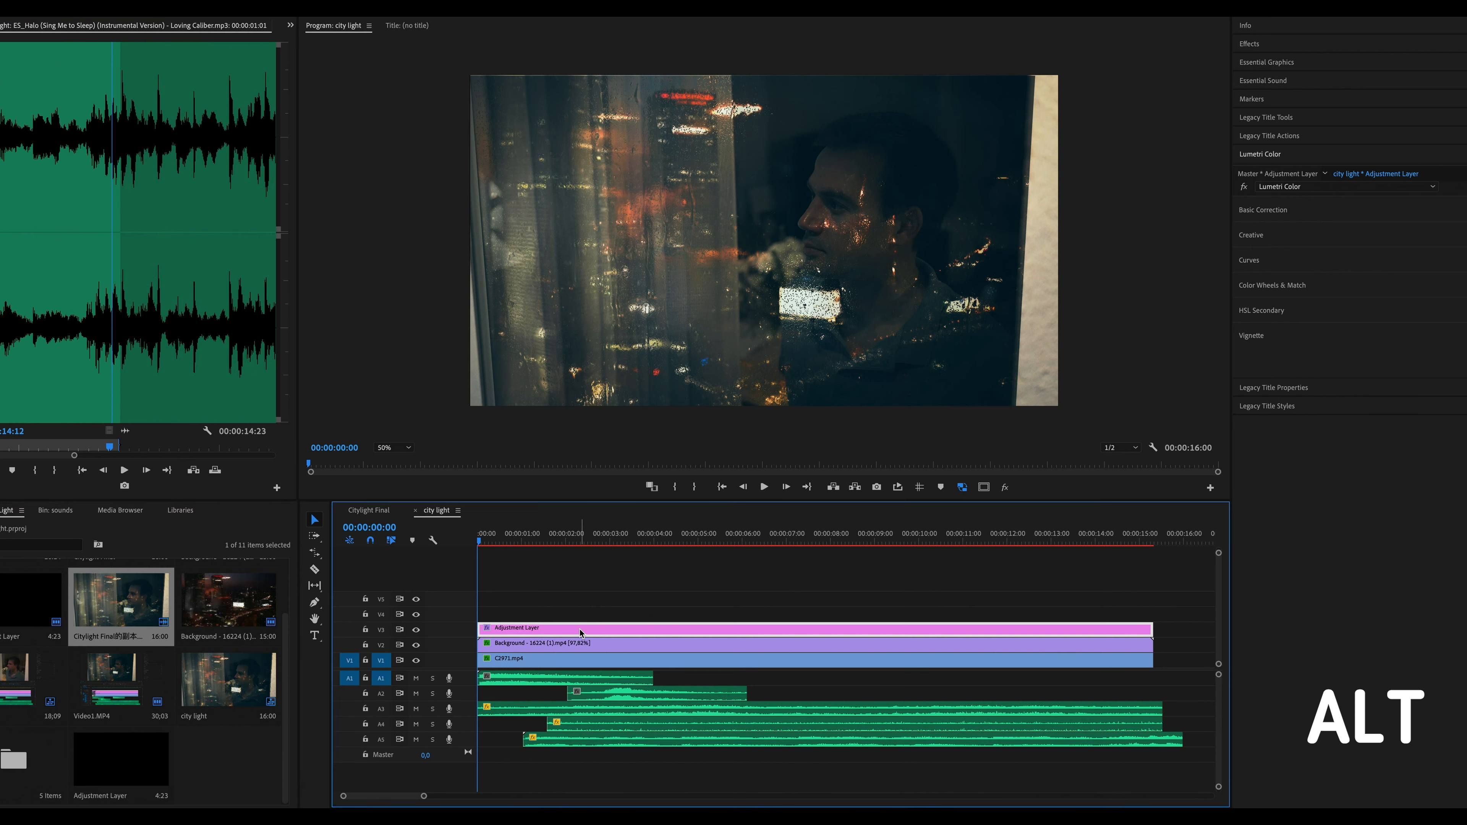
drag(581, 631, 577, 616)
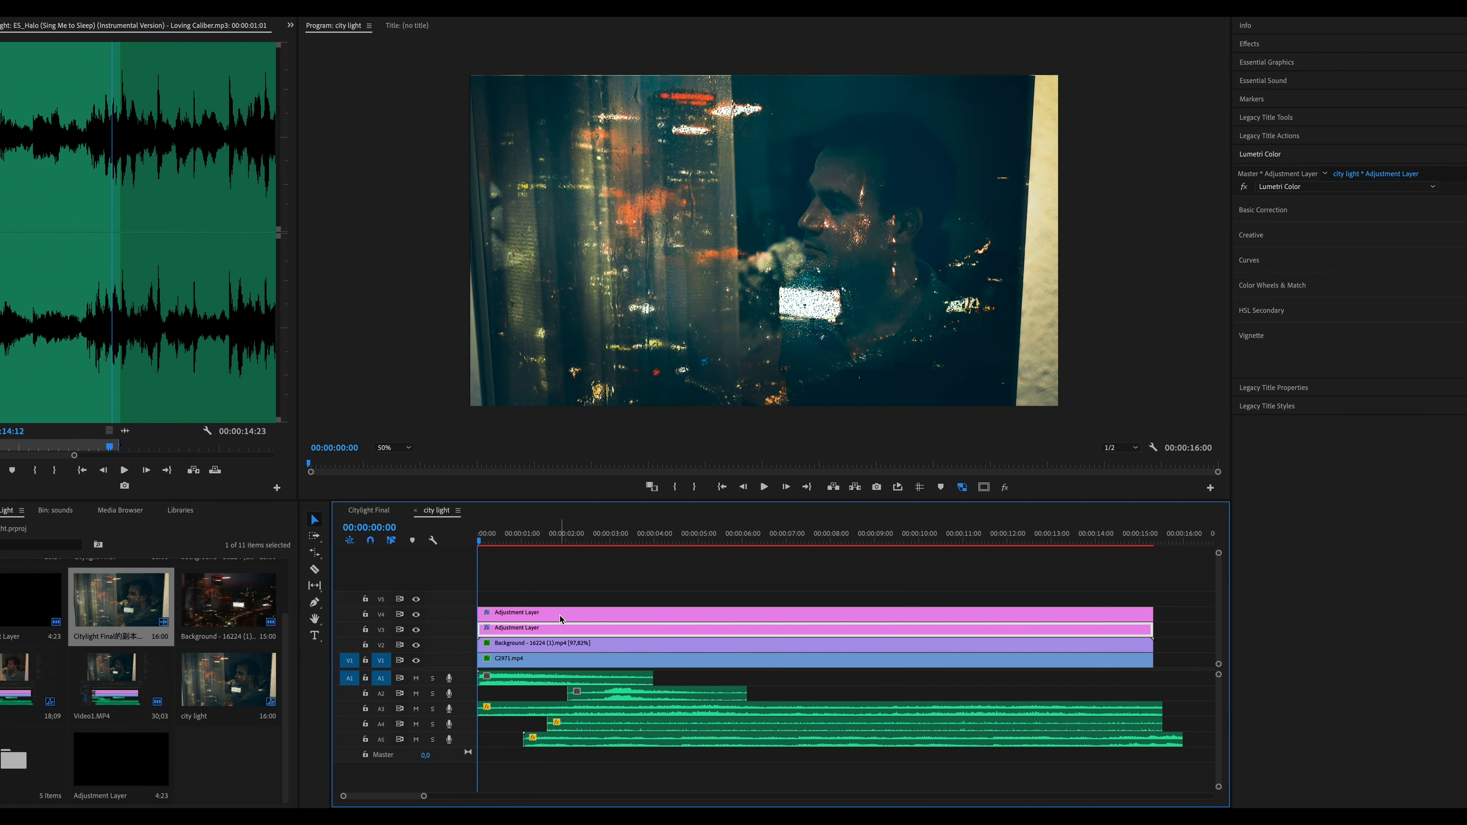
click(491, 536)
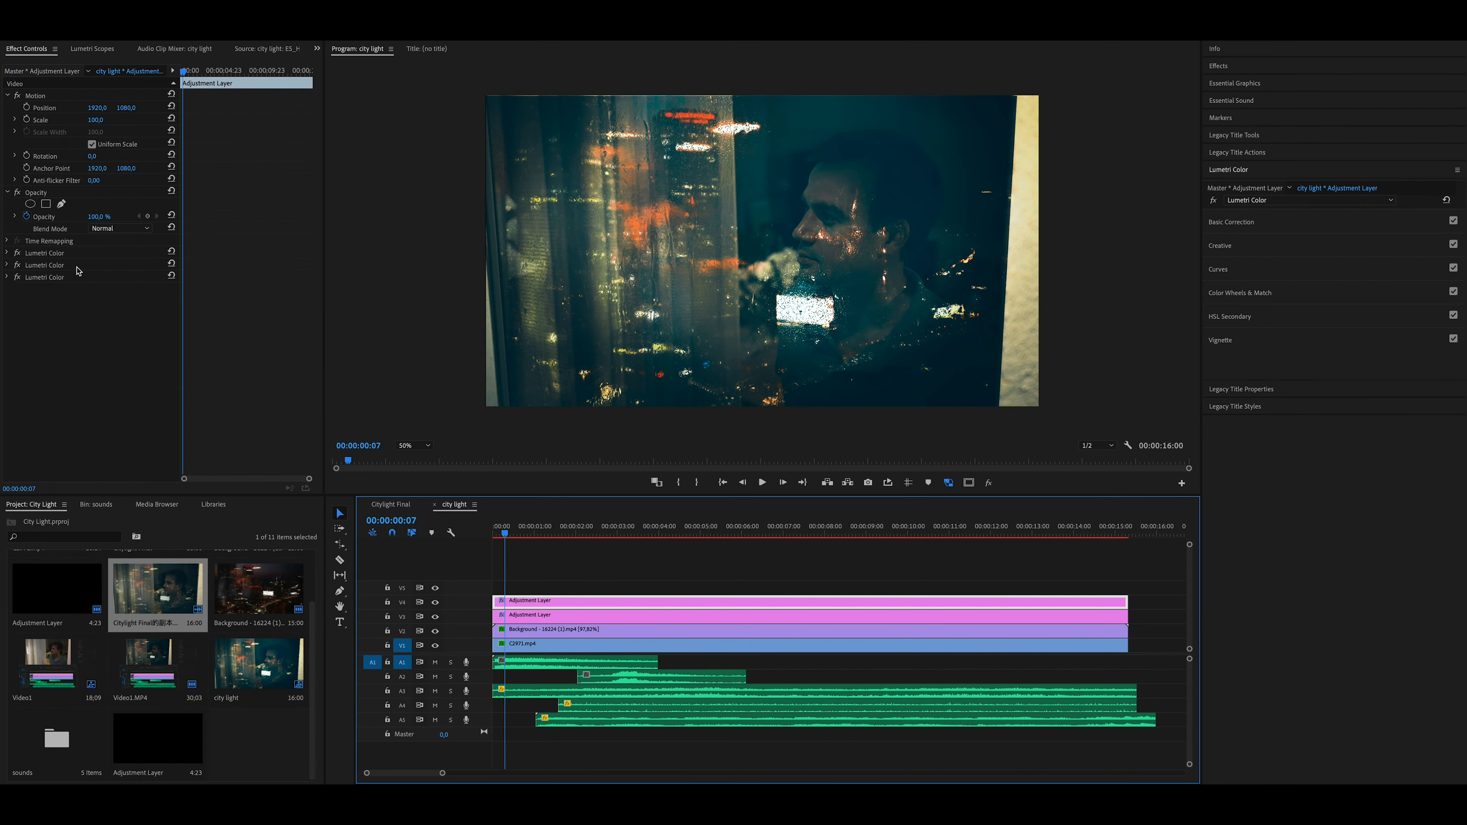
Remove all three Lumetri Color effects from the duplicated adjustment layer
click(66, 254)
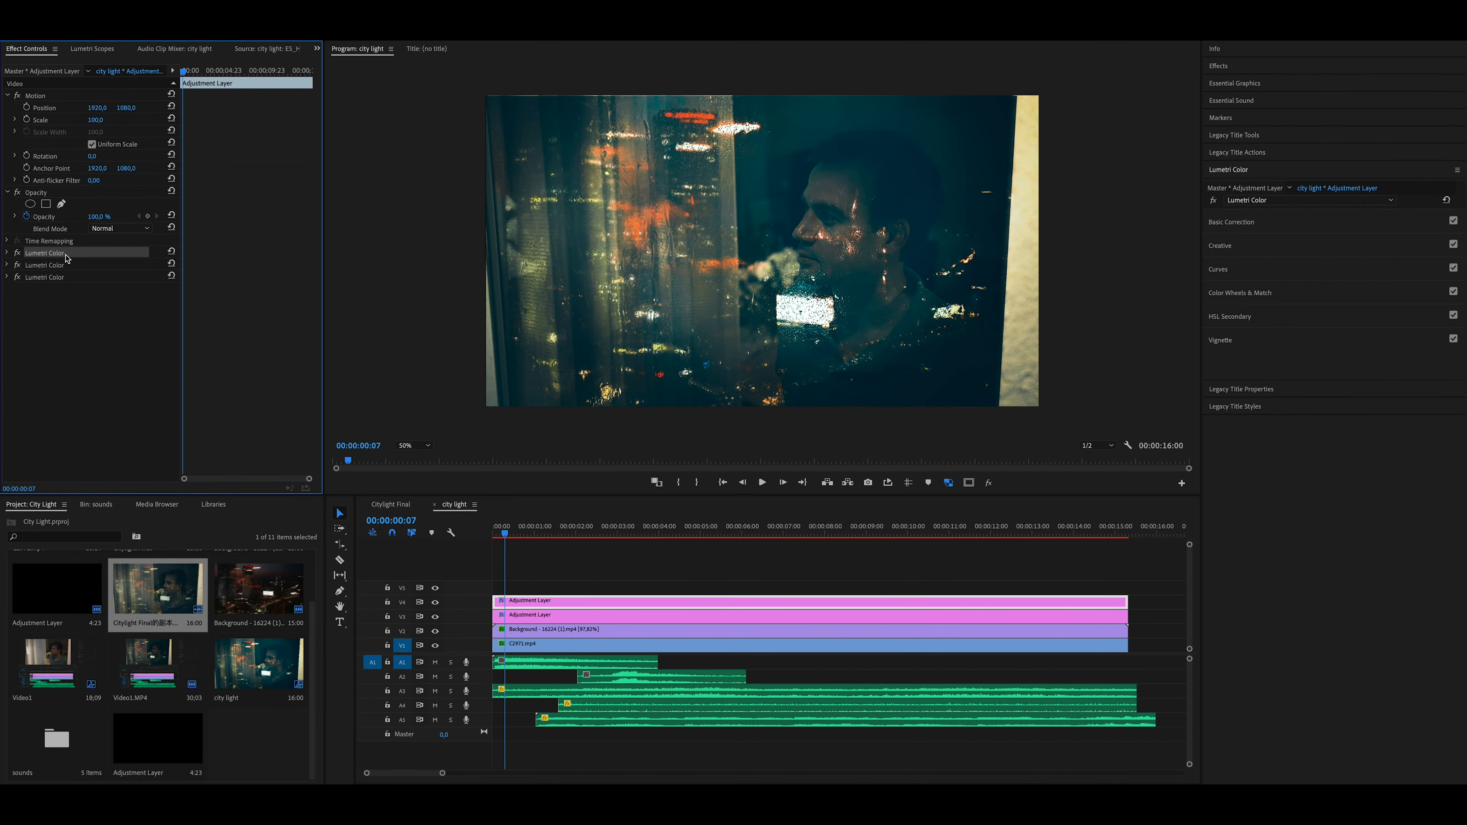
key(Delete)
click(66, 255)
key(Delete)
click(65, 255)
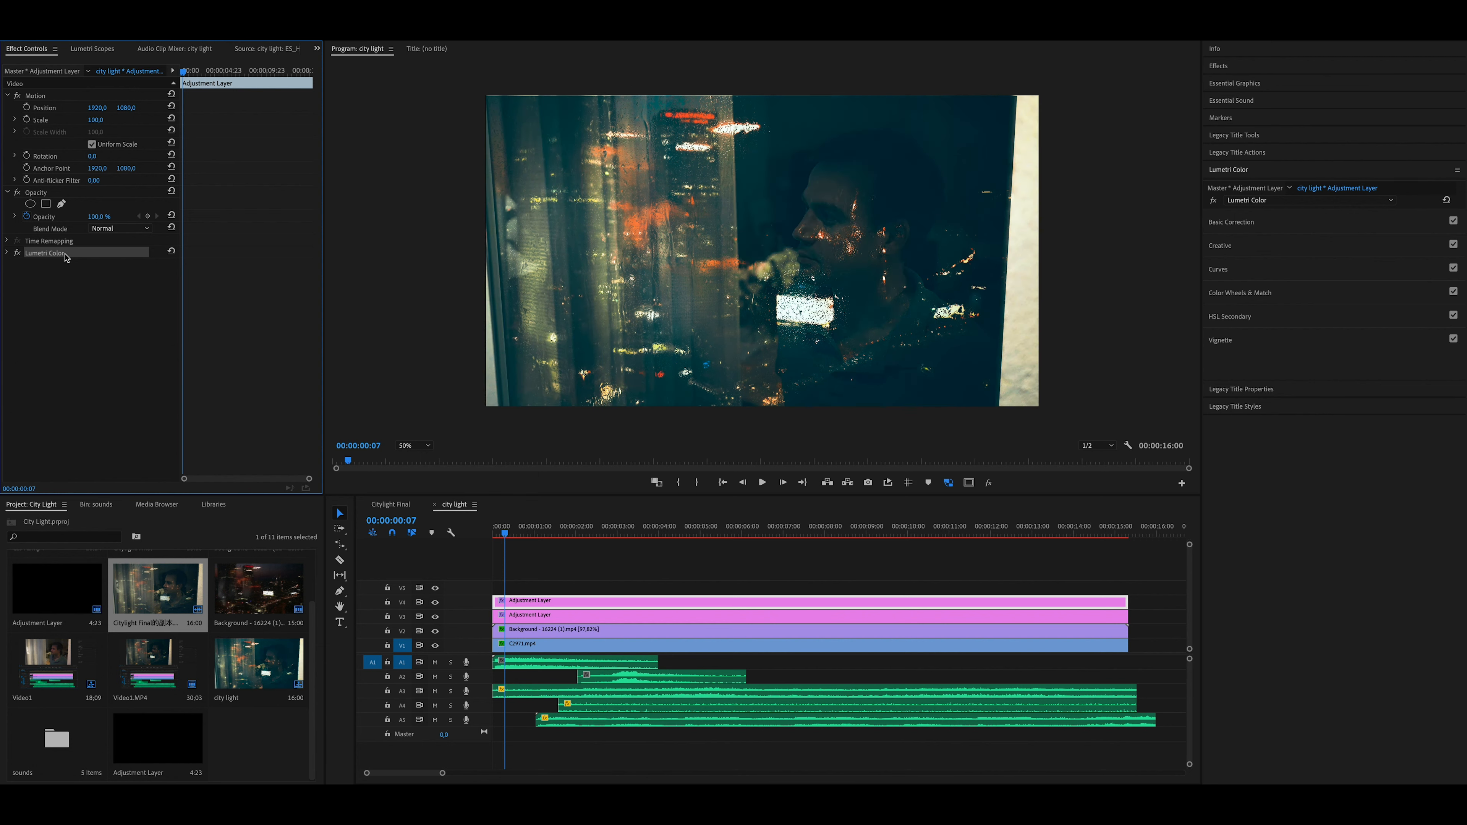
key(Delete)
Enlarge the video tracks and add a marker at 00:00:03:07, on the peak of the second thunder clip
drag(505, 534, 499, 534)
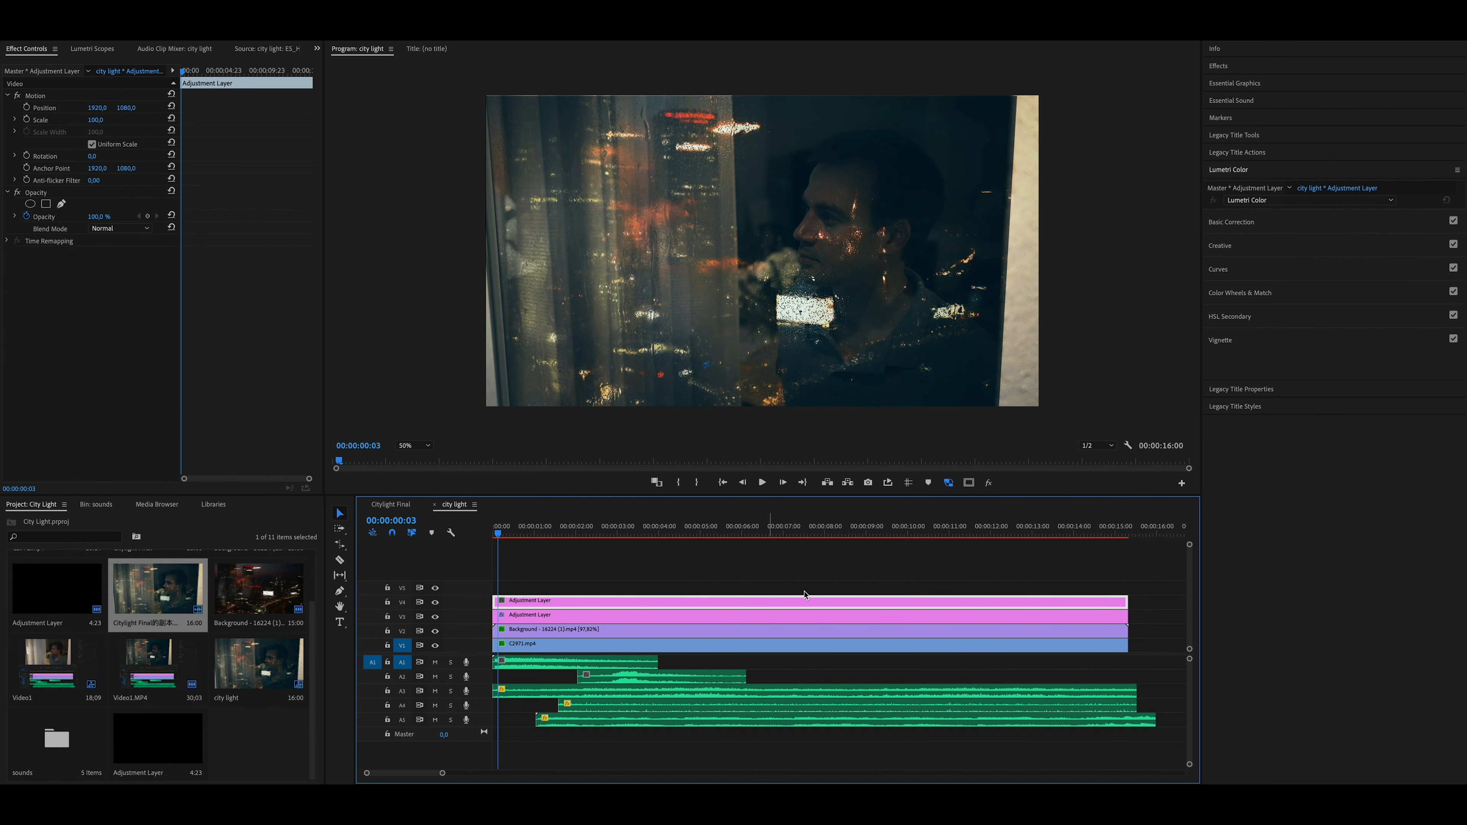
drag(1189, 545, 1190, 543)
drag(498, 533, 631, 549)
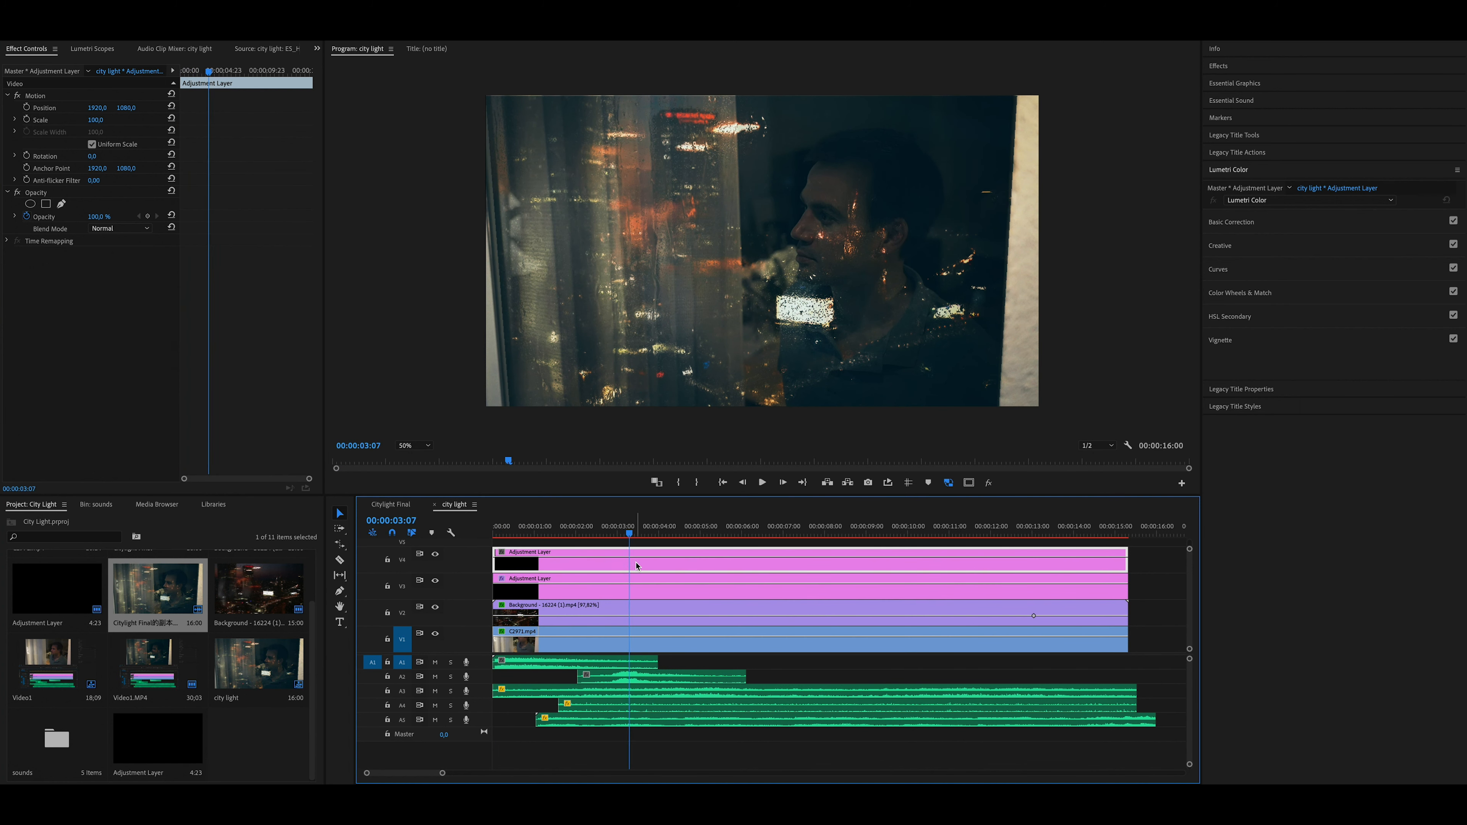
key(m)
Raise the upper adjustment layer's exposure to 1.2 at 00:00:00:04 and turn on exposure keyframing there
drag(635, 539, 500, 534)
click(1231, 222)
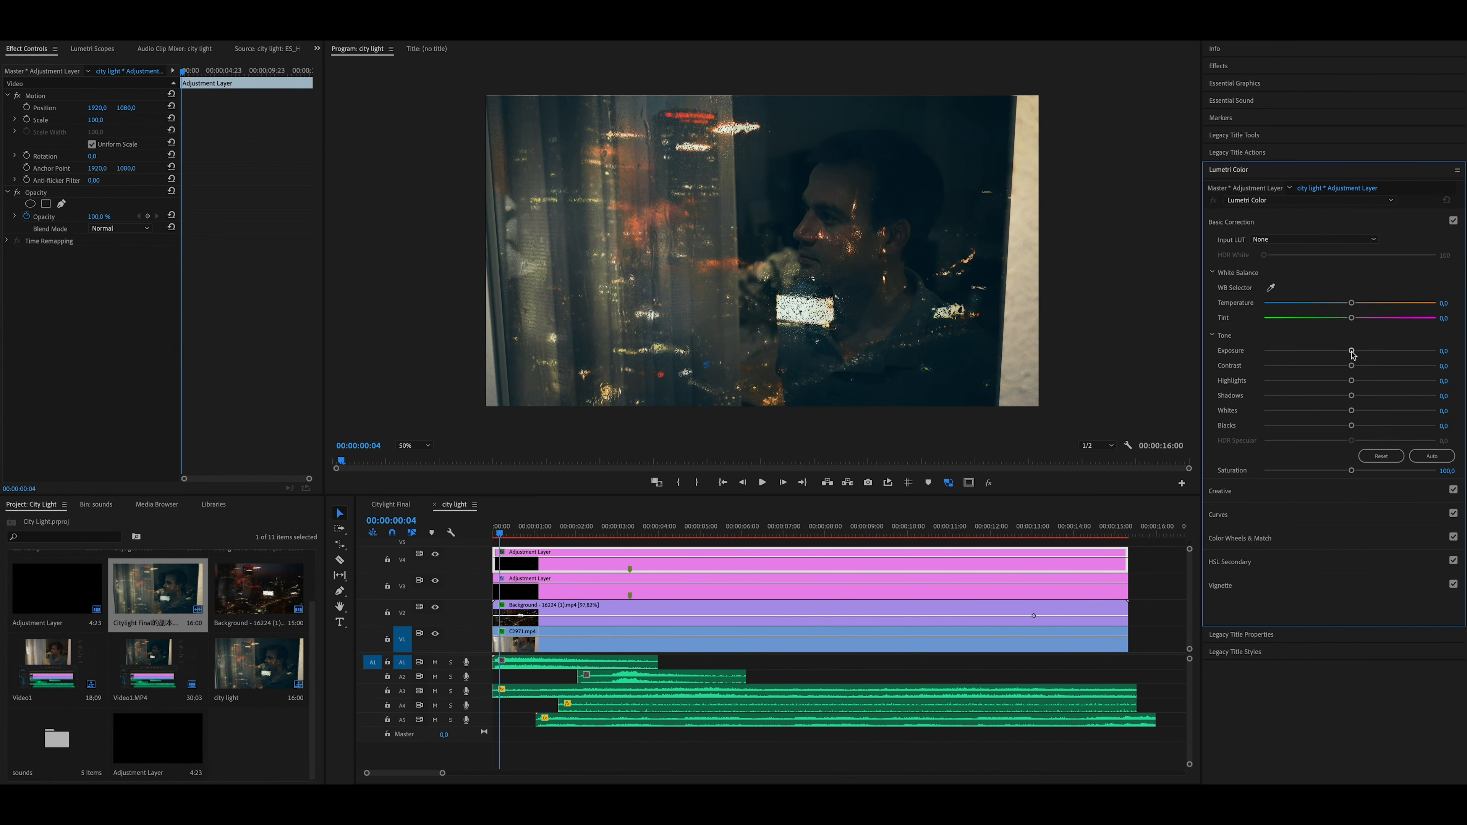
drag(1352, 351, 1370, 350)
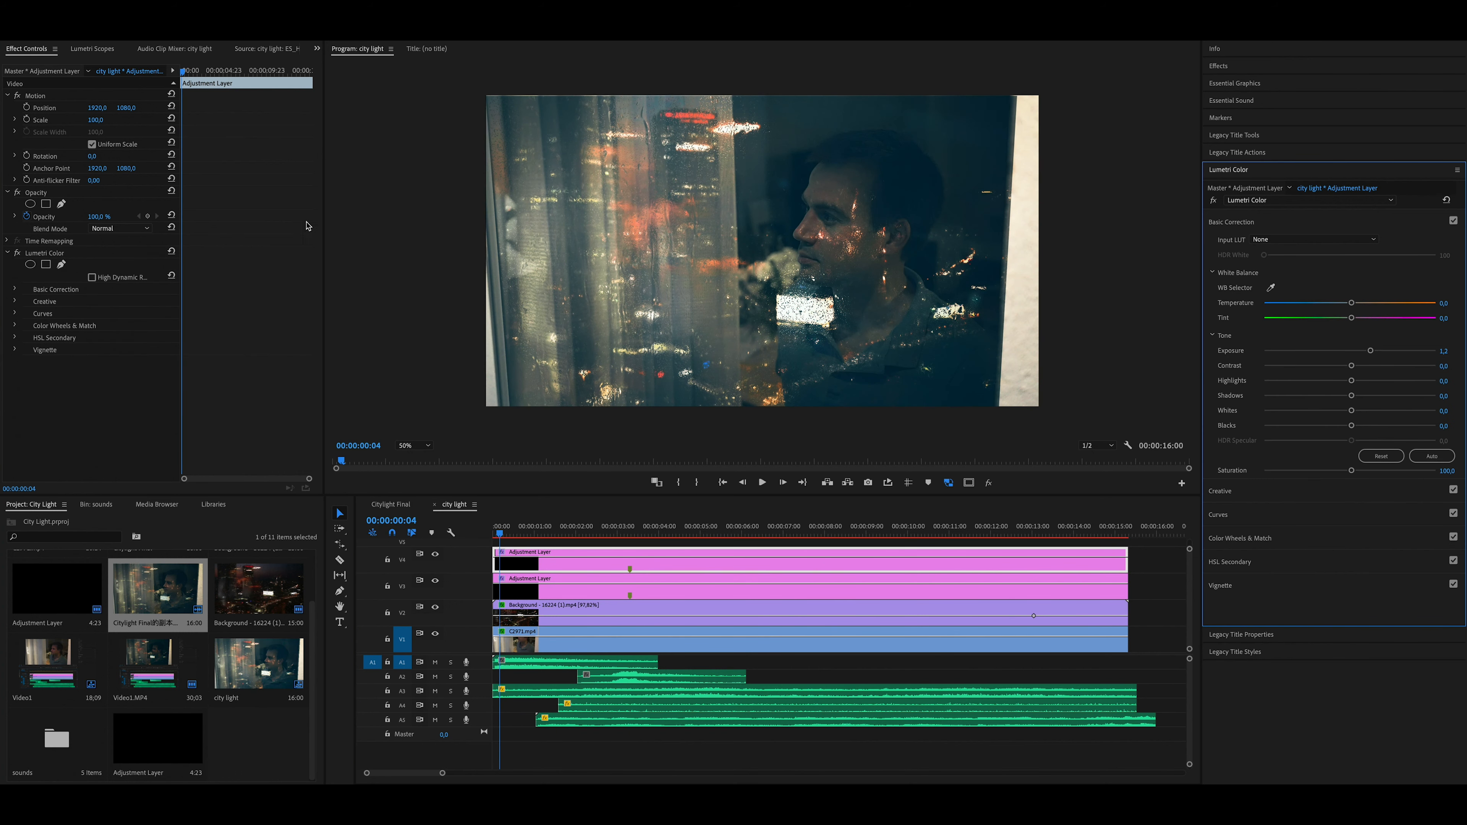
click(16, 289)
click(43, 385)
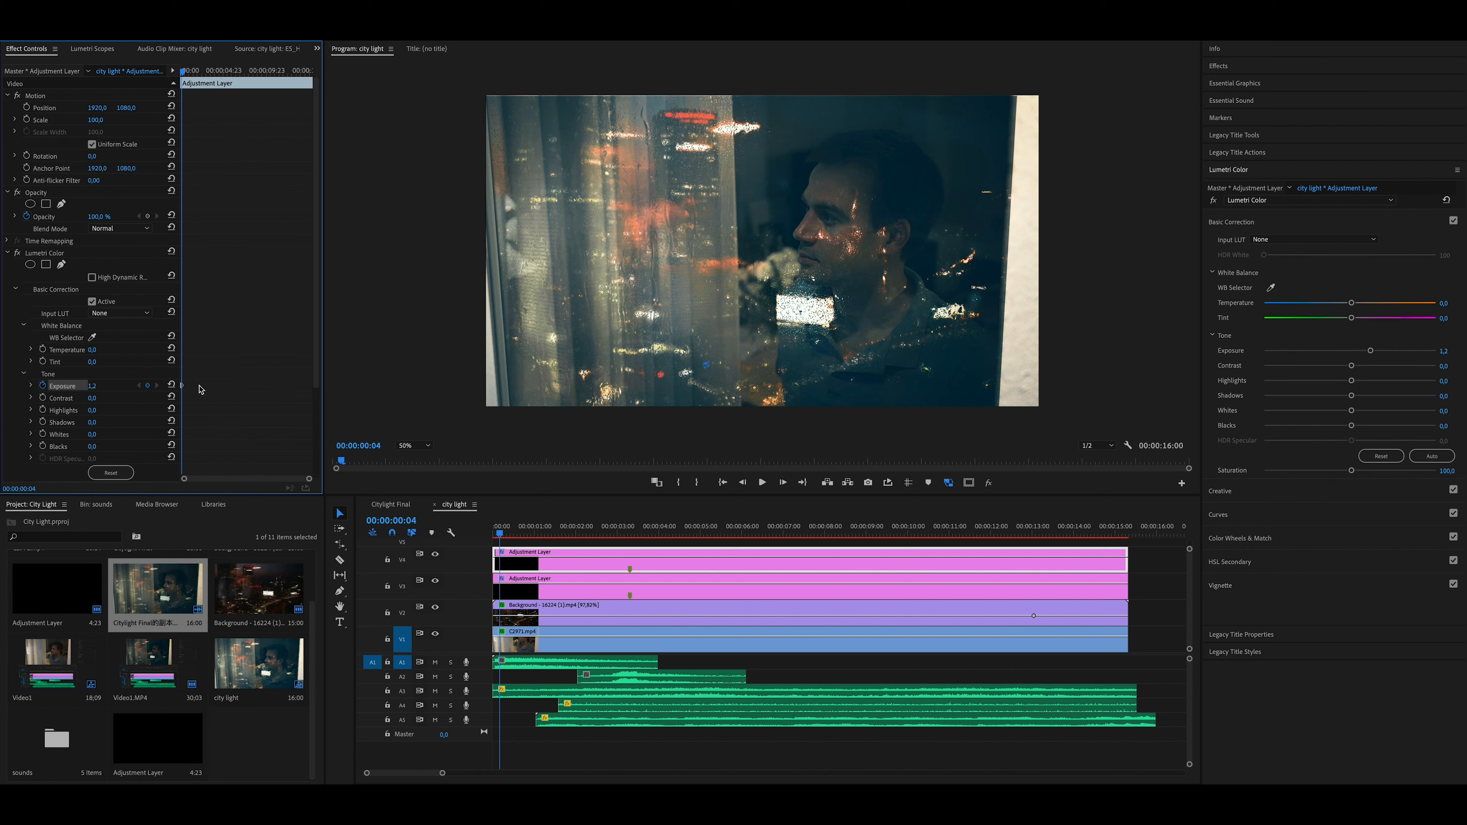
Set an exposure keyframe of 0 one frame earlier, at 00:00:00:03
drag(309, 479, 203, 479)
key(Left)
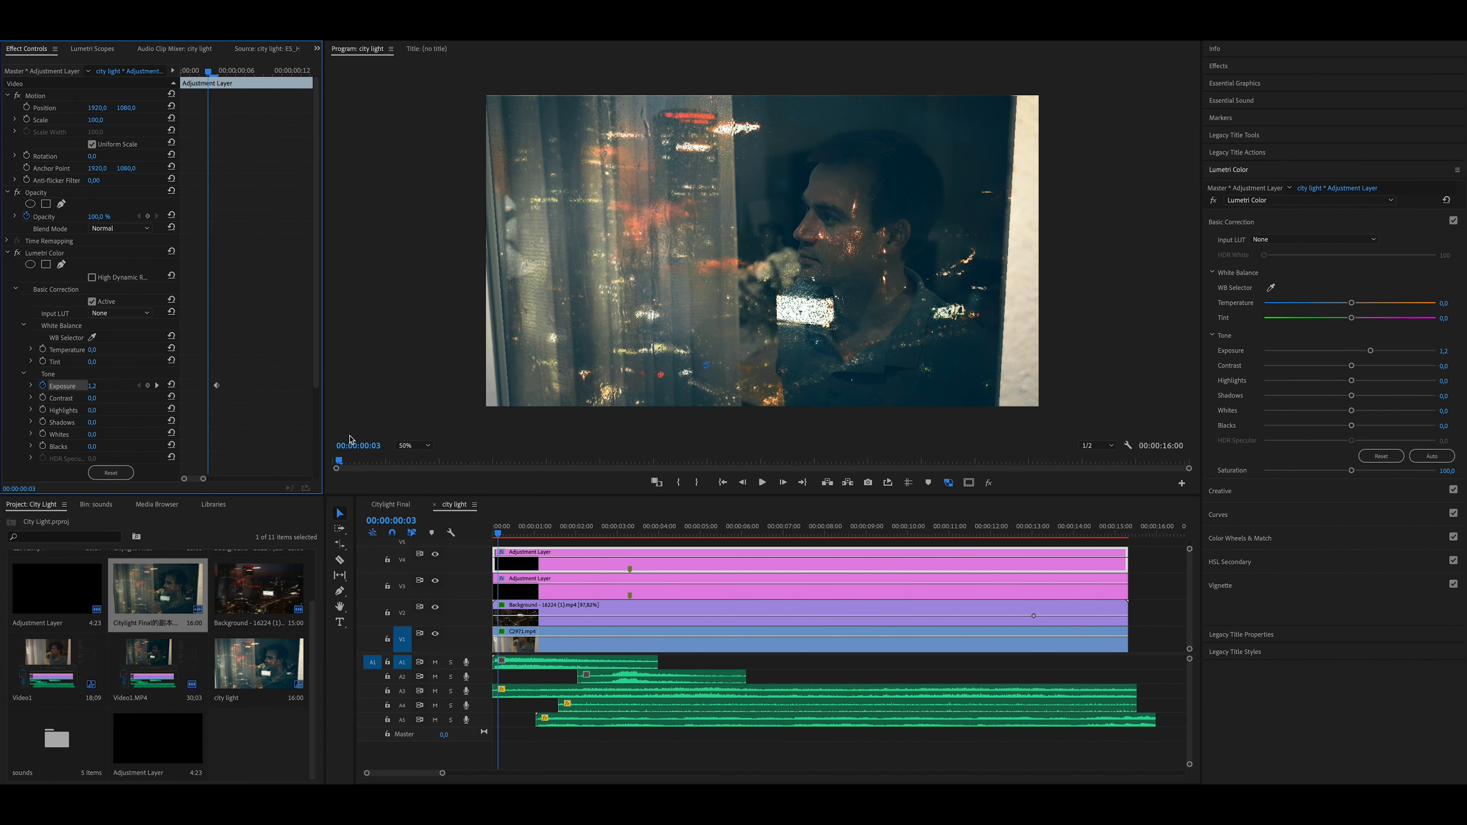
click(90, 386)
text(0)
key(Return)
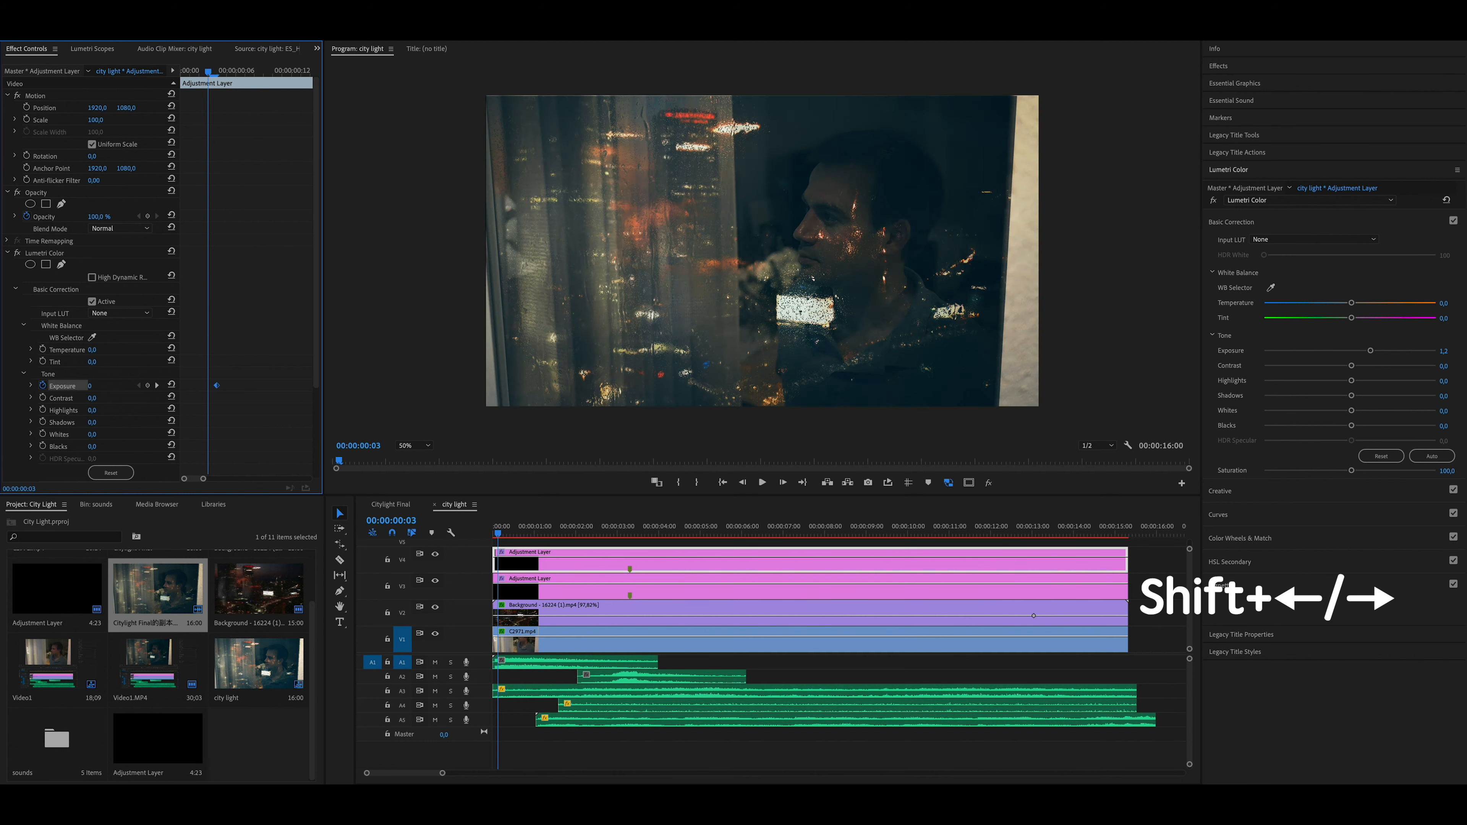
Add a 2.3 exposure keyframe a few frames after the first flash, copy the 0 keyframe behind it, and preview the flashes
key(shift+Right)
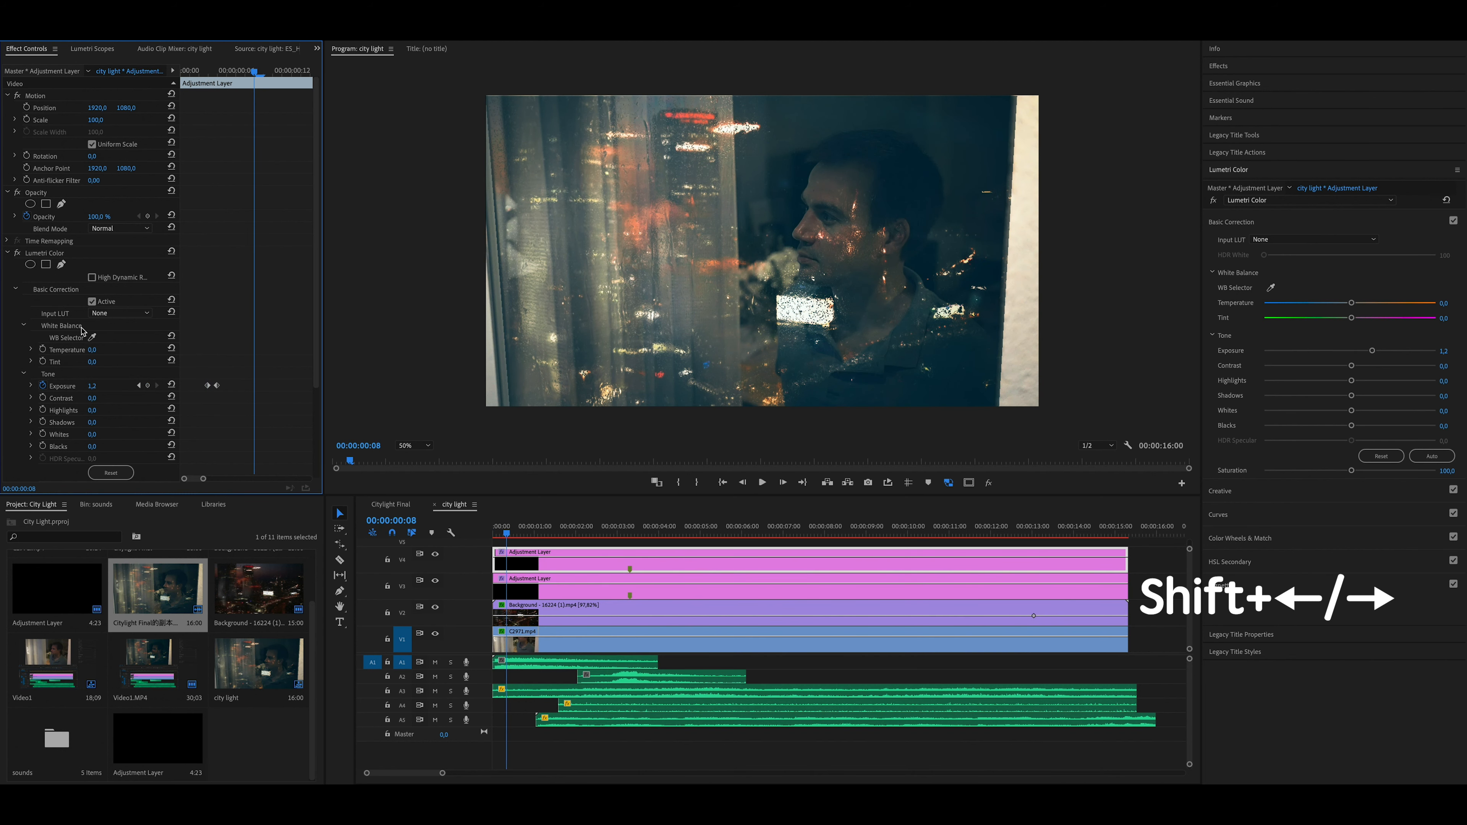
drag(94, 386, 104, 386)
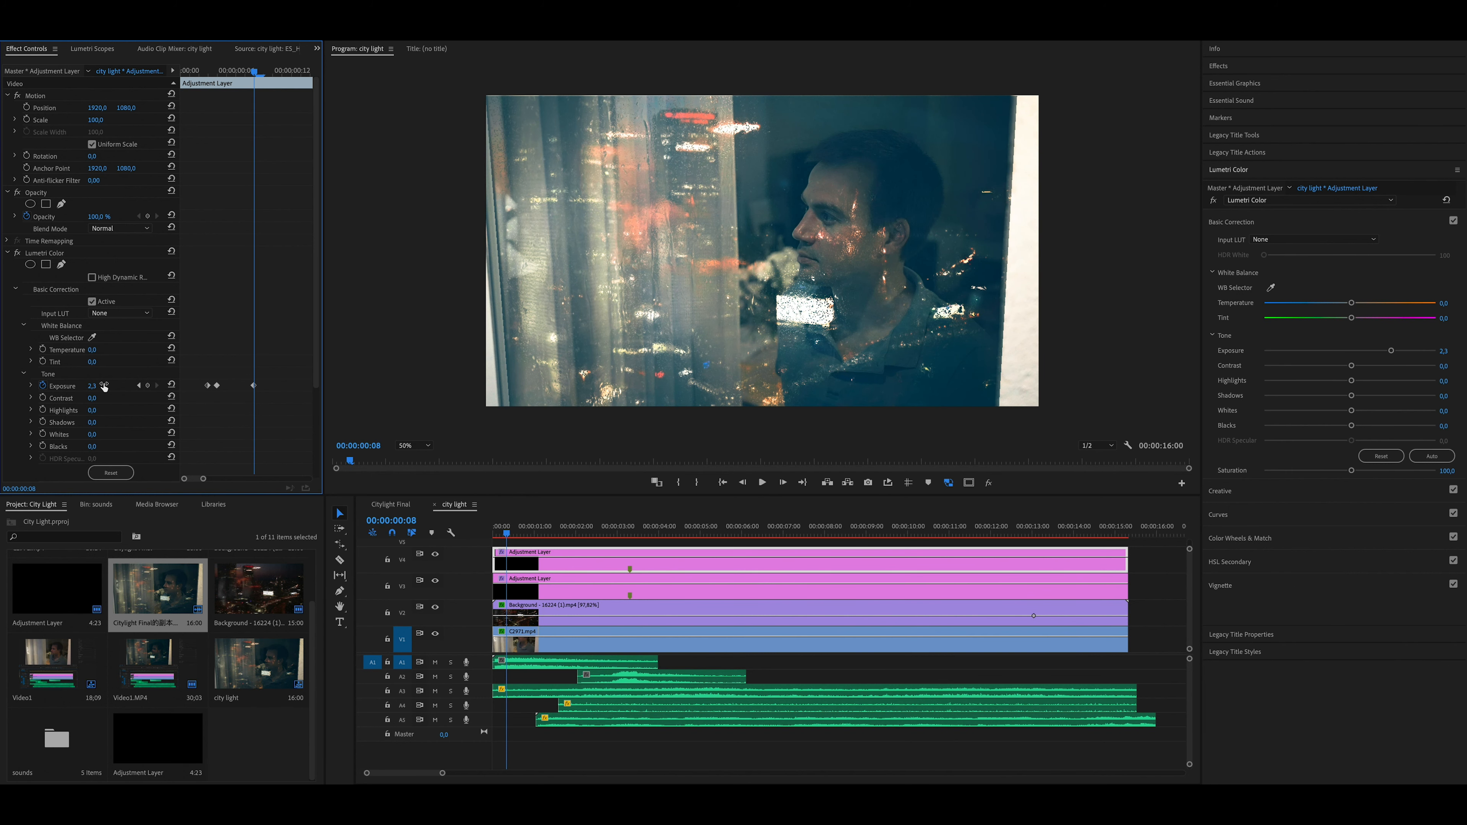
click(242, 386)
key(alt)
drag(210, 386, 256, 388)
key(space)
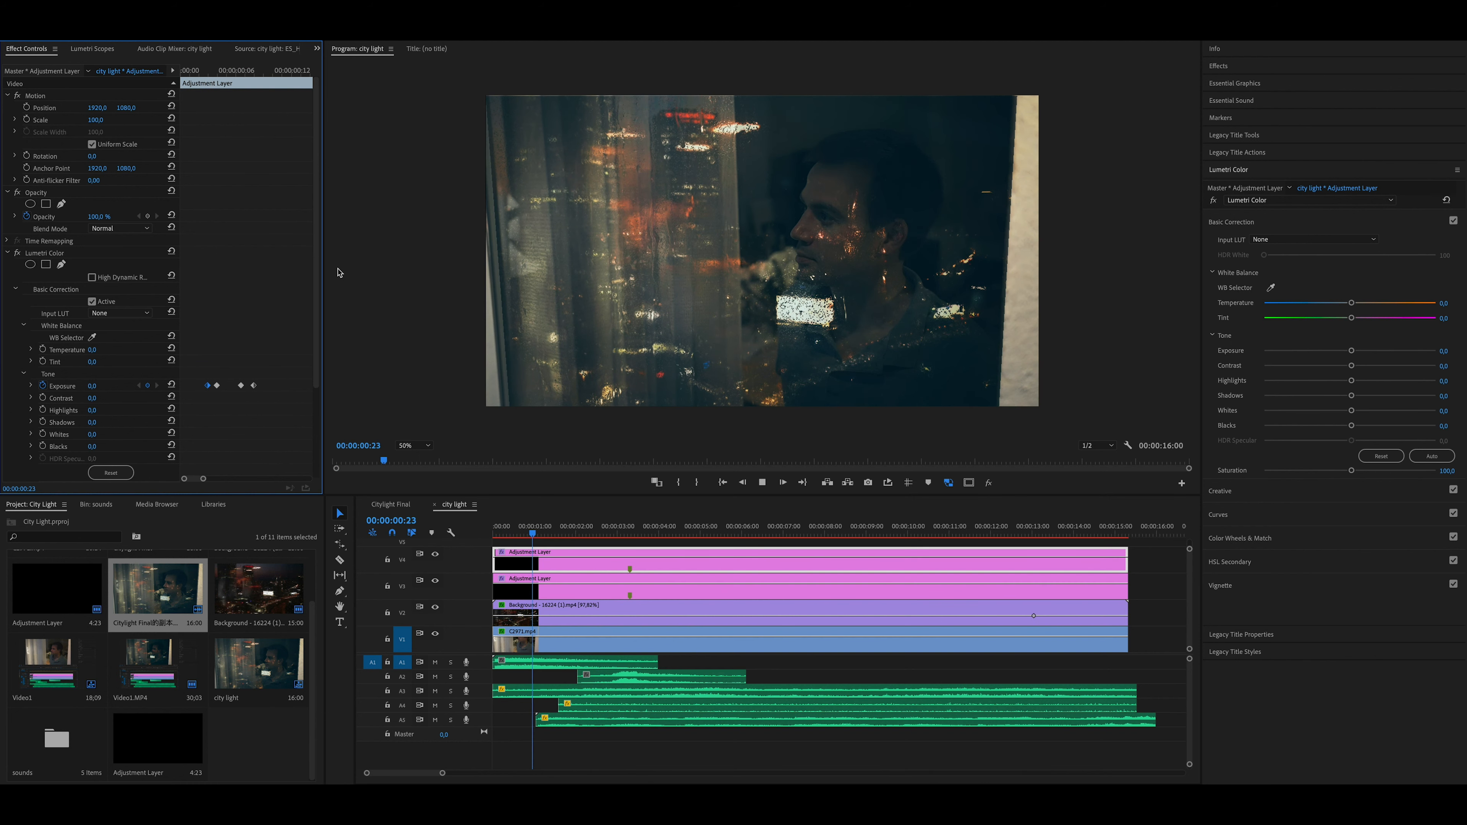
key(space)
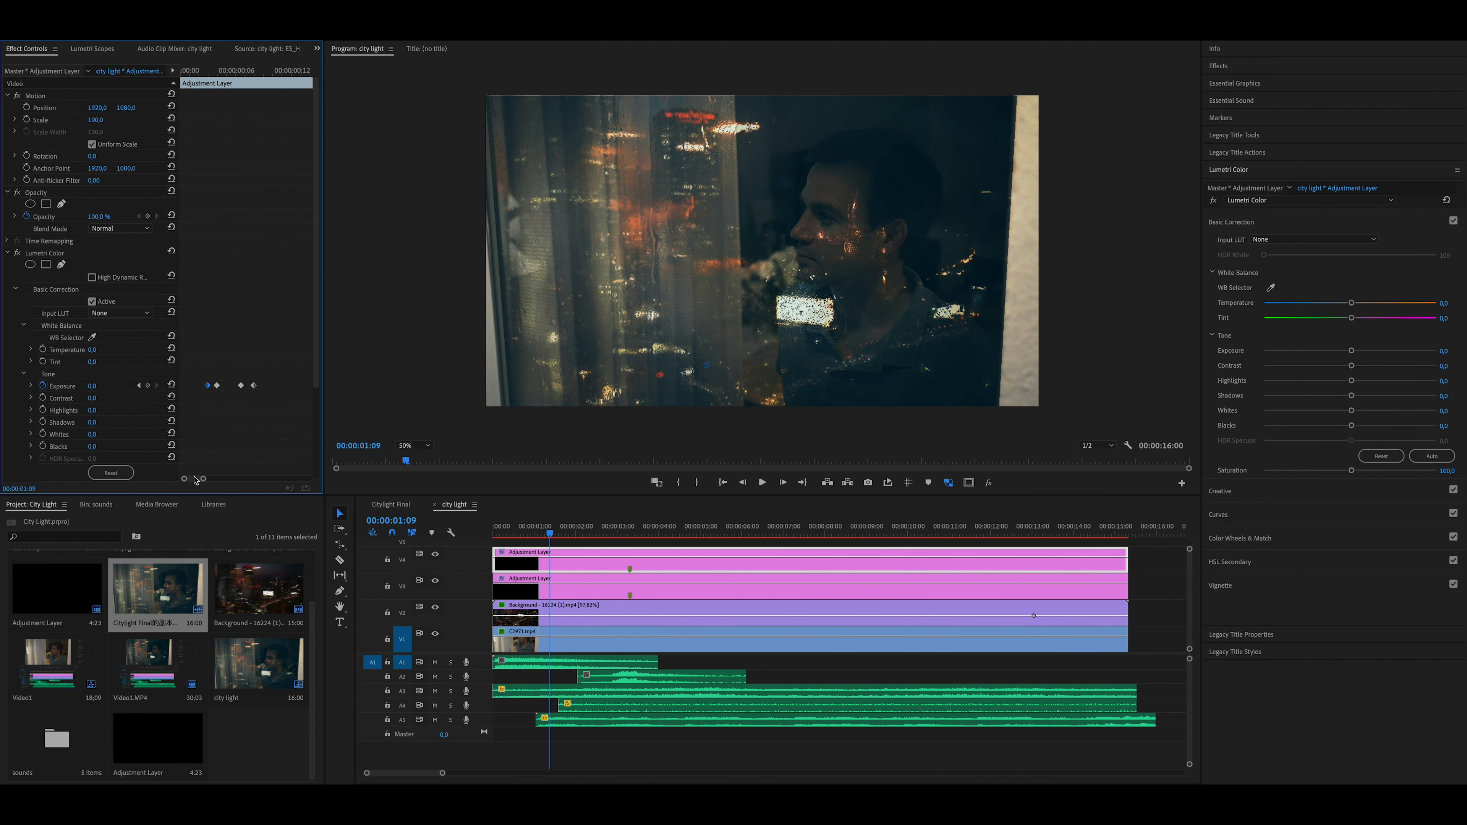
Copy the group of exposure flash keyframes to the second thunder at 00:00:03:07
drag(203, 480, 219, 480)
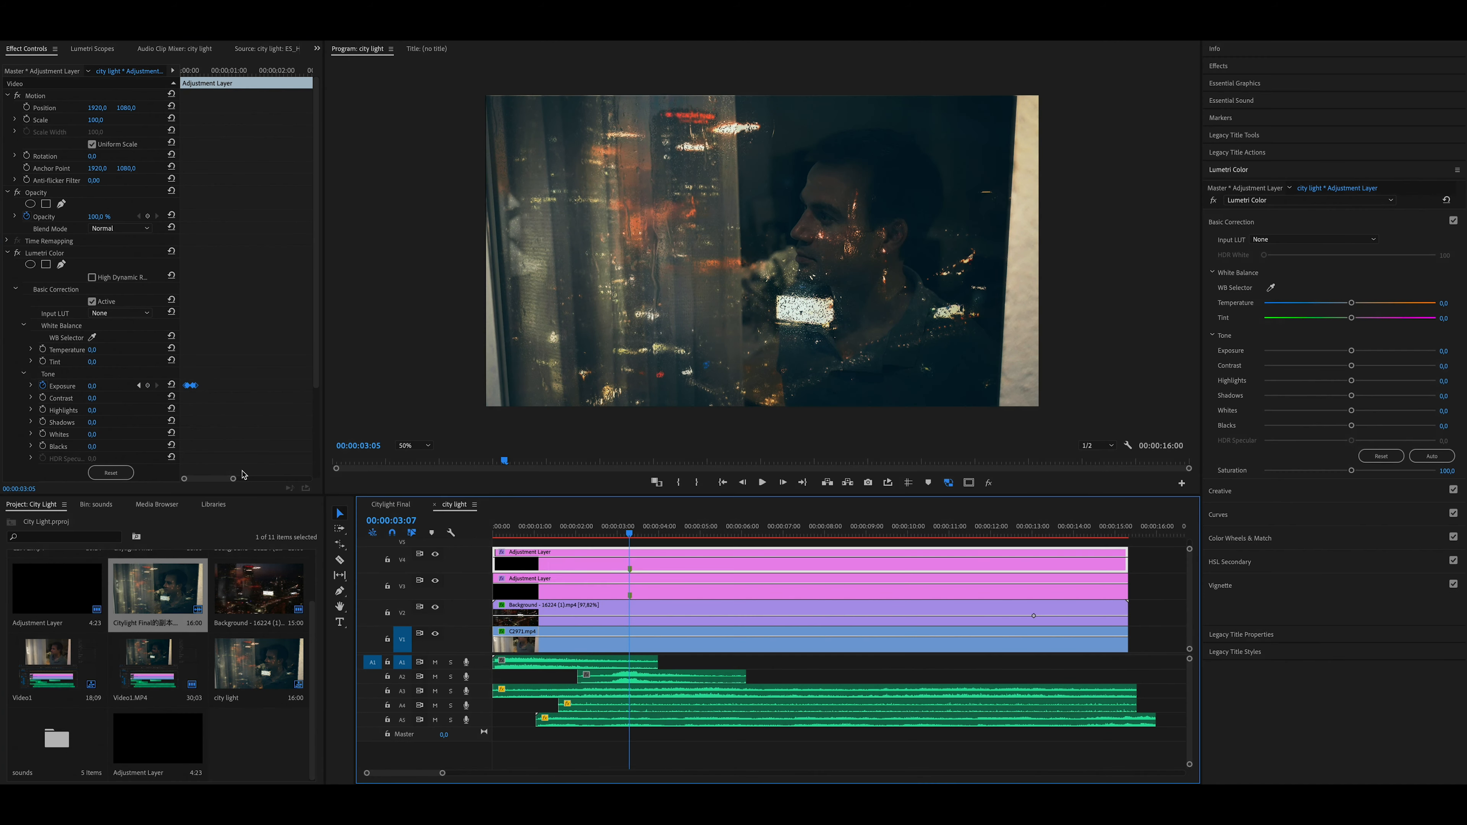
drag(233, 480, 273, 483)
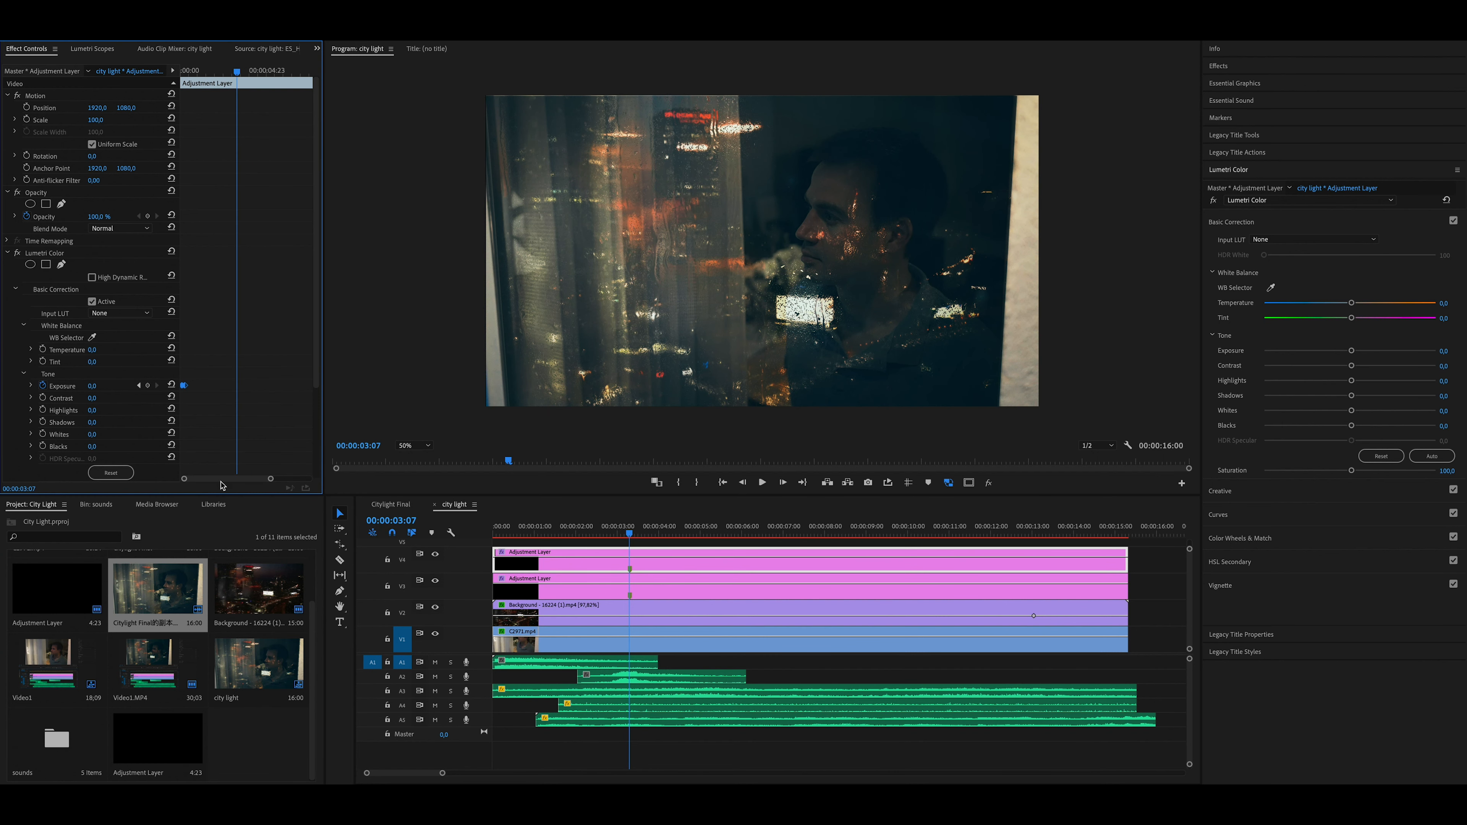
key(alt)
drag(184, 385, 242, 396)
Play the sequence from the start and again from 00:00:03:00 to check the lightning flashes against the thunder
click(500, 529)
key(space)
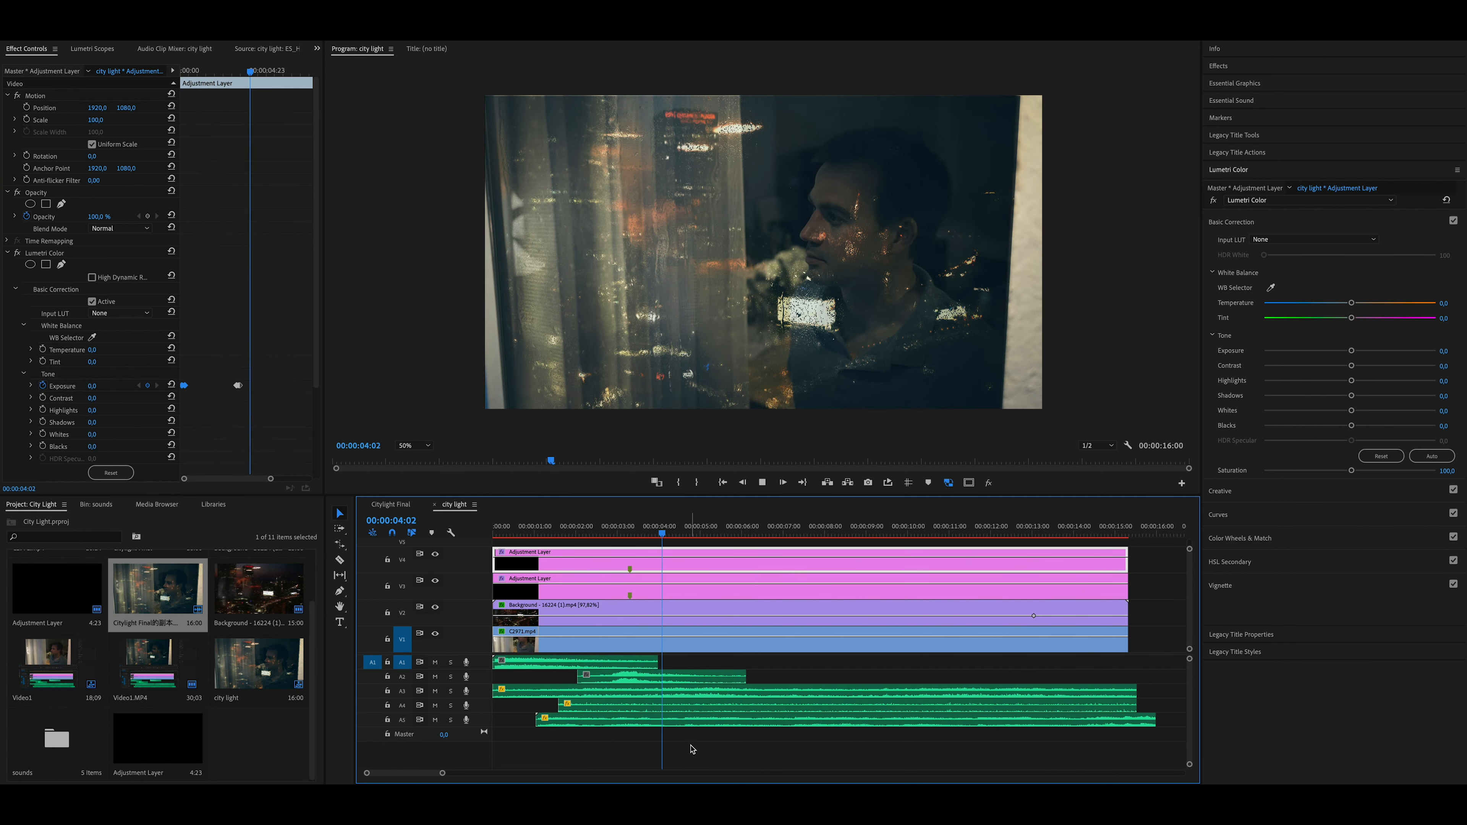
click(617, 529)
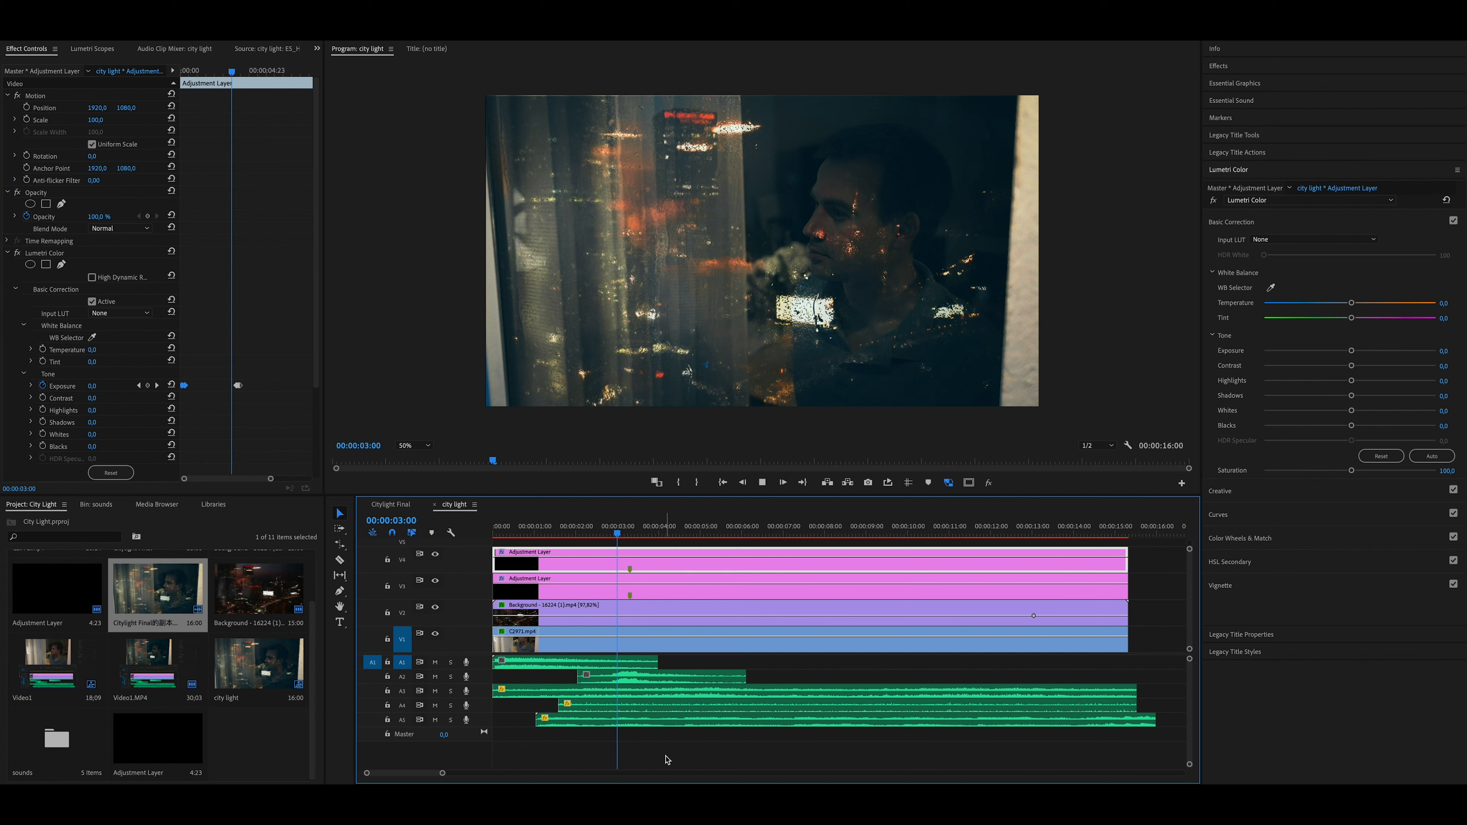
key(space)
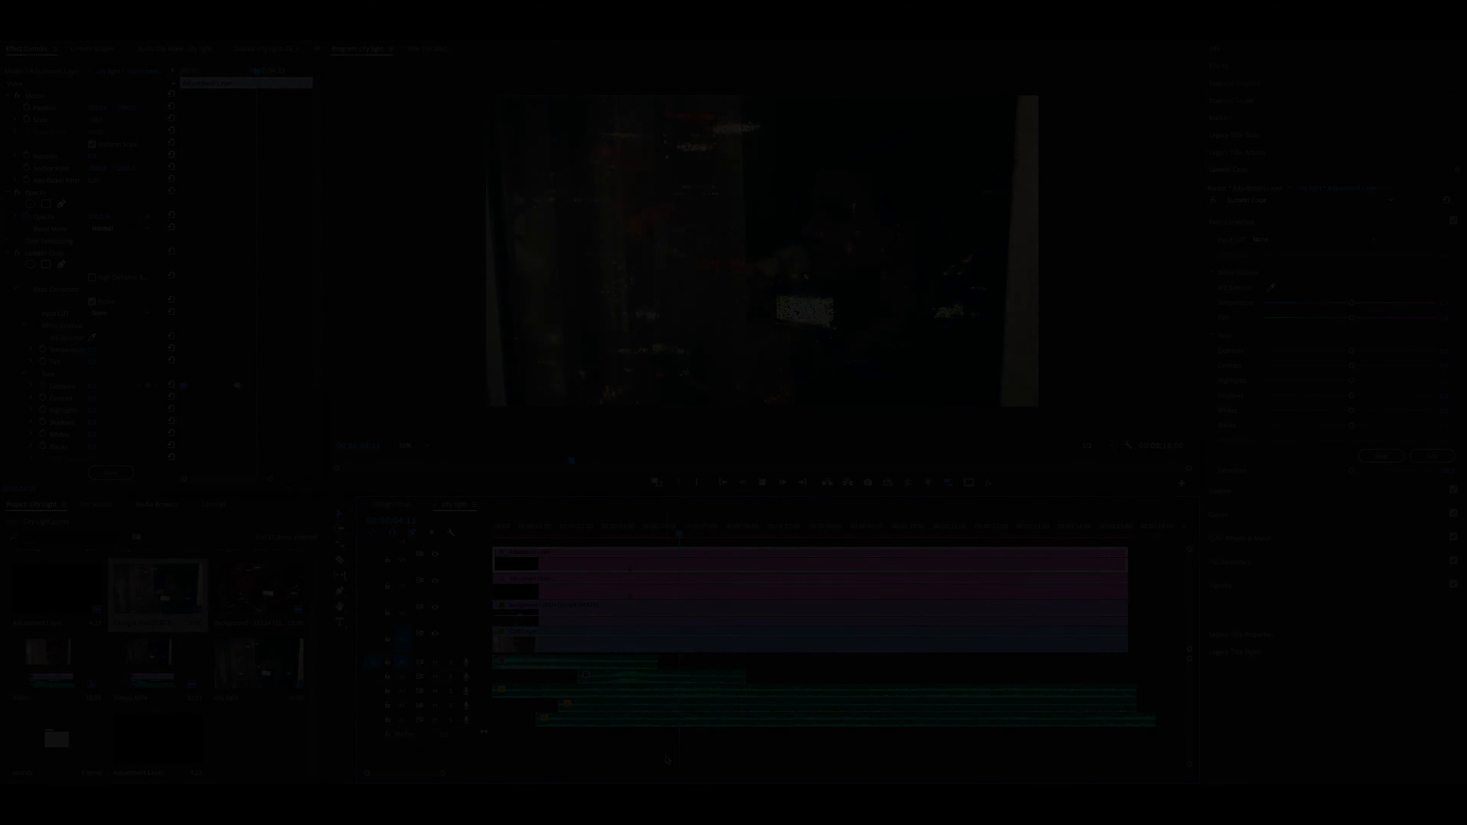